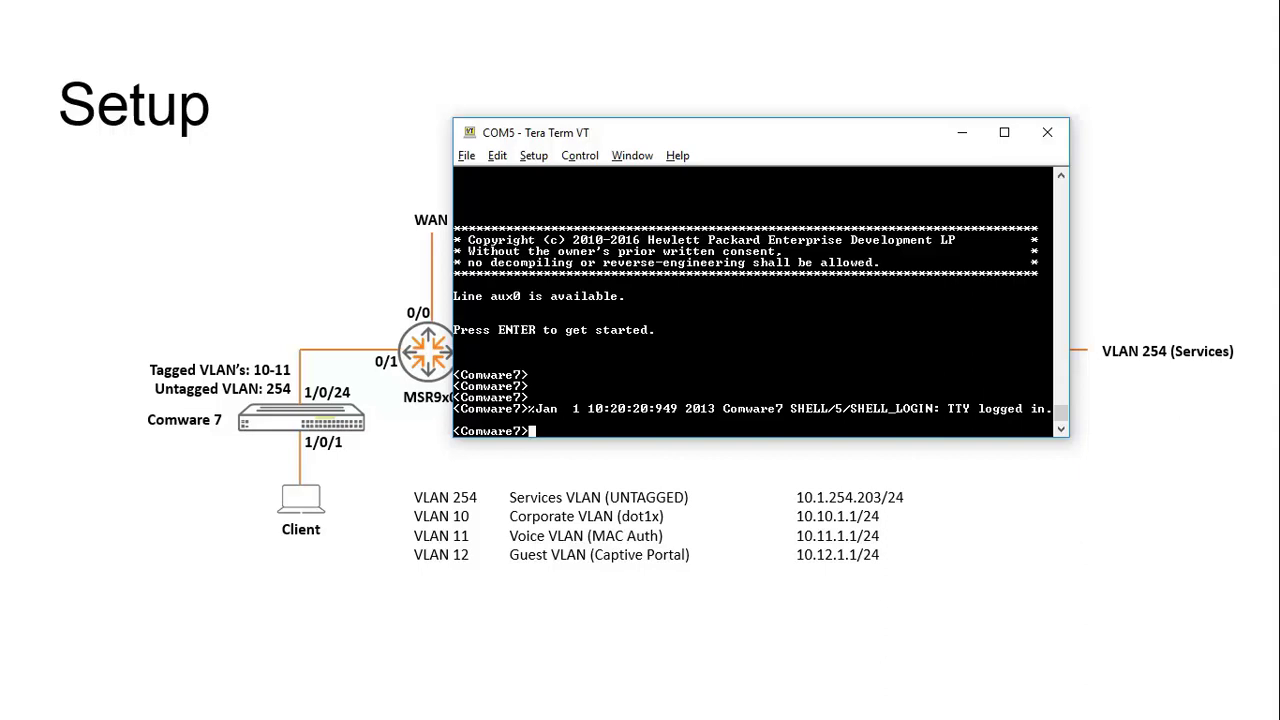
Step: Enter system view on the switch, display the configuration of RADIUS scheme cppm including its nas-ip line, and leave the scheme view
type("sys")
key("Return")
type("r")
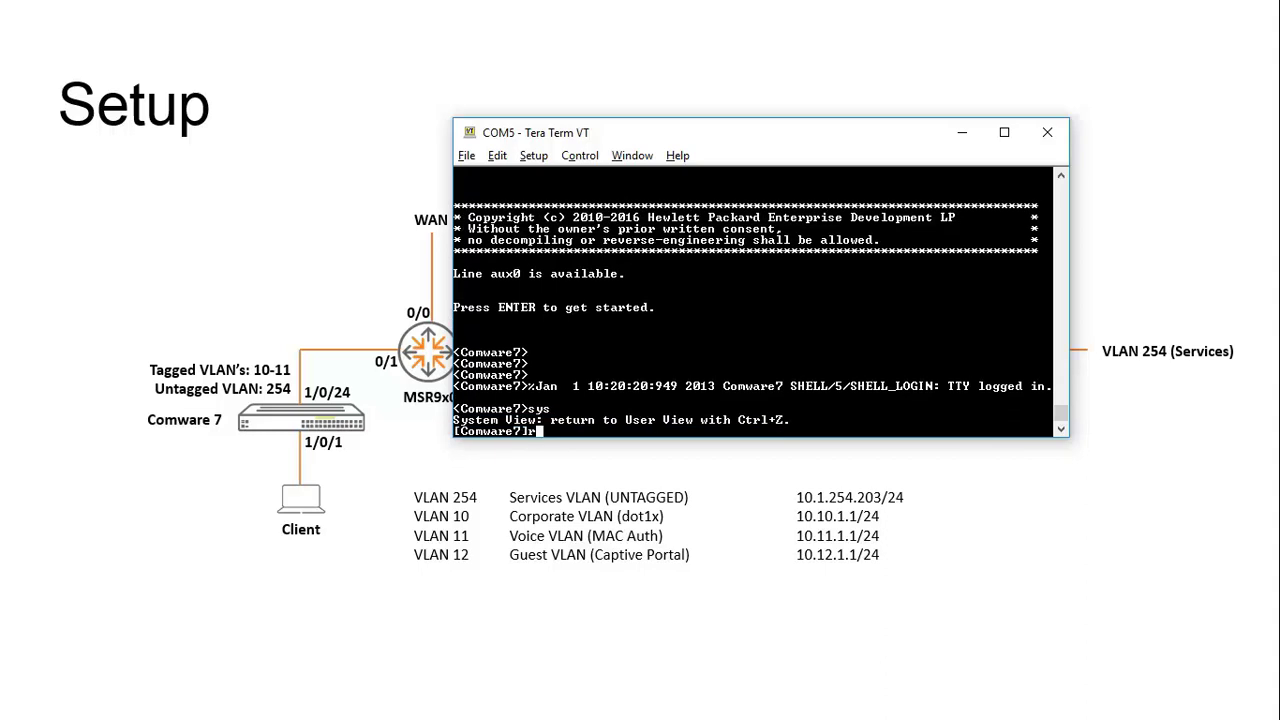
type("adius scheme cppm")
key("Return")
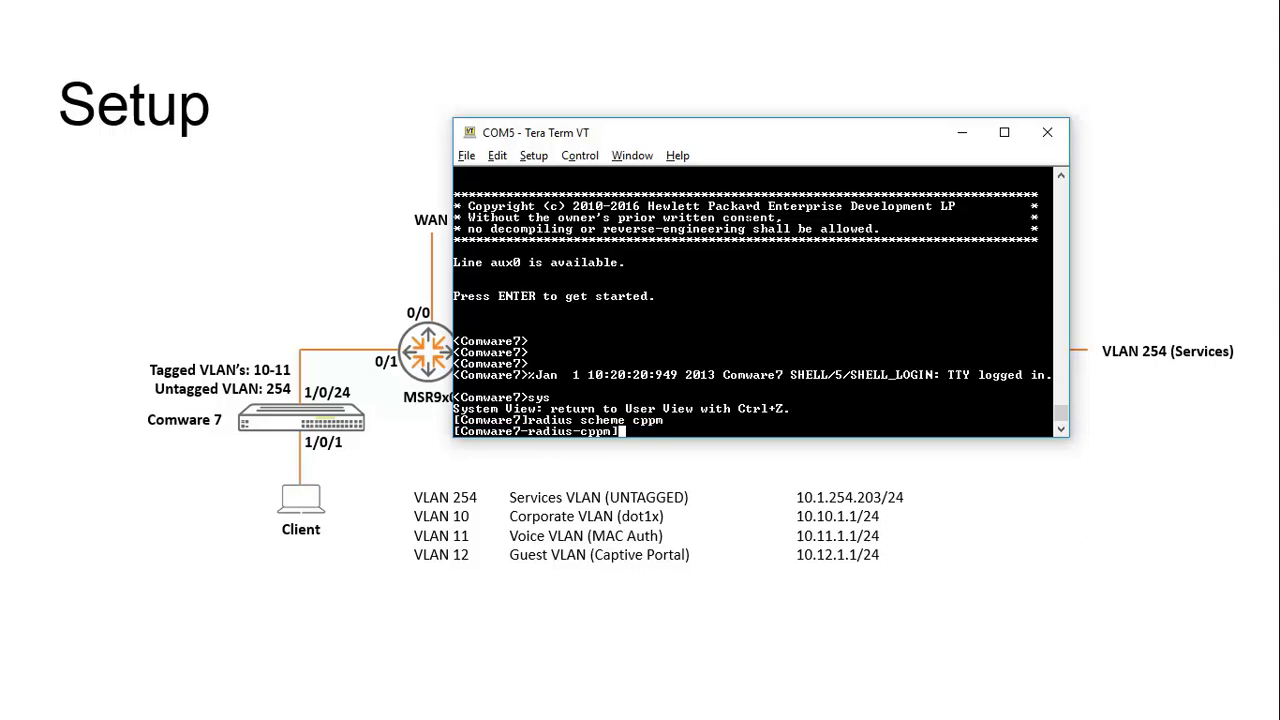
type("disp thi")
key("Return")
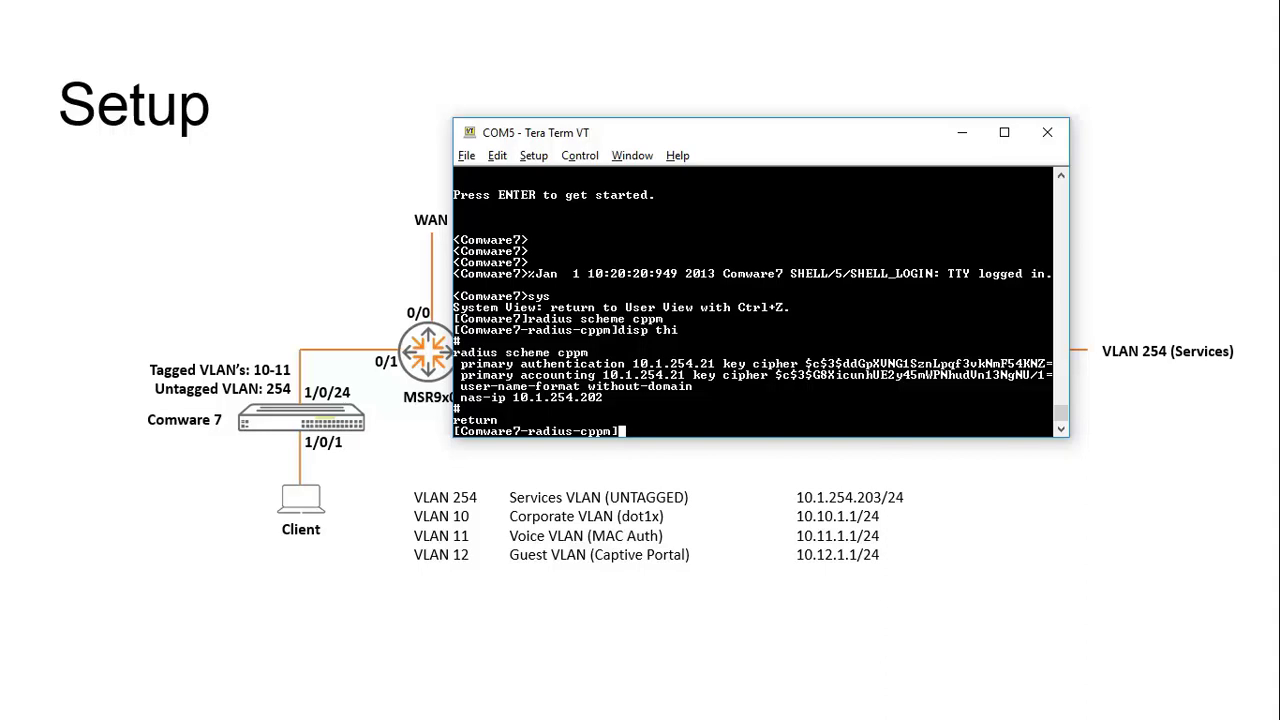
left_click_drag(603, 397, 461, 397)
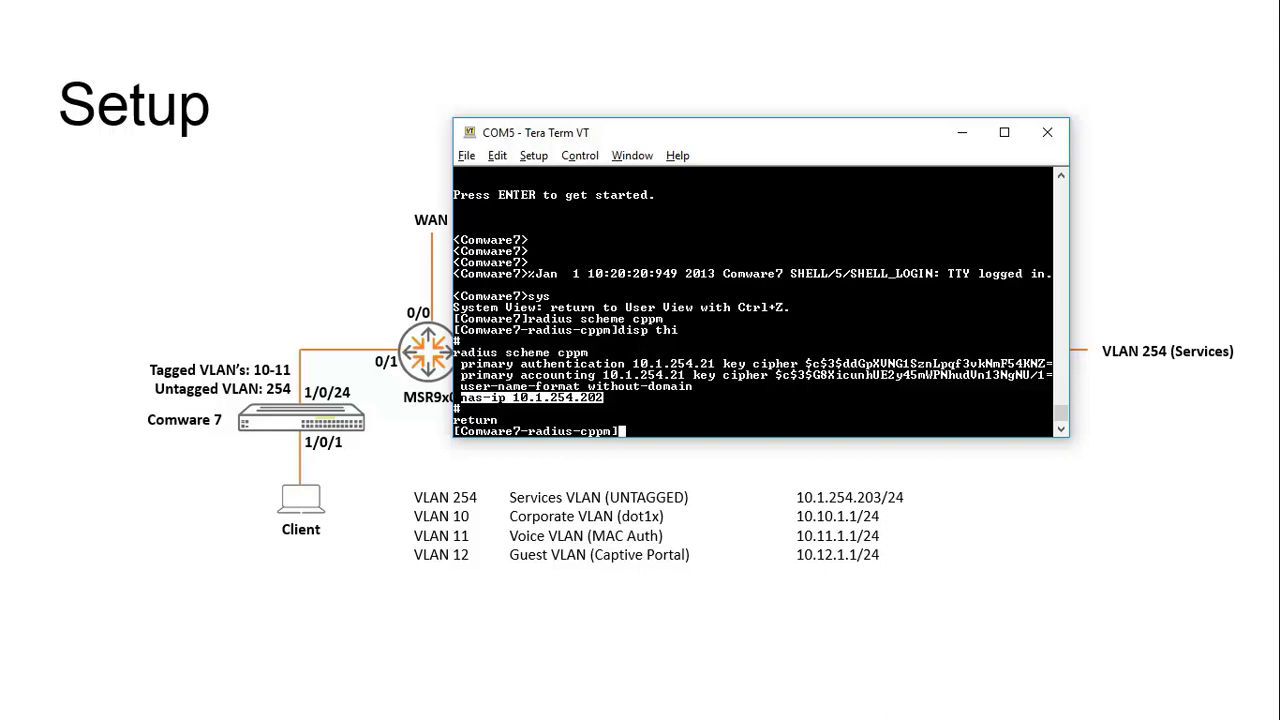
type("qui")
key("Return")
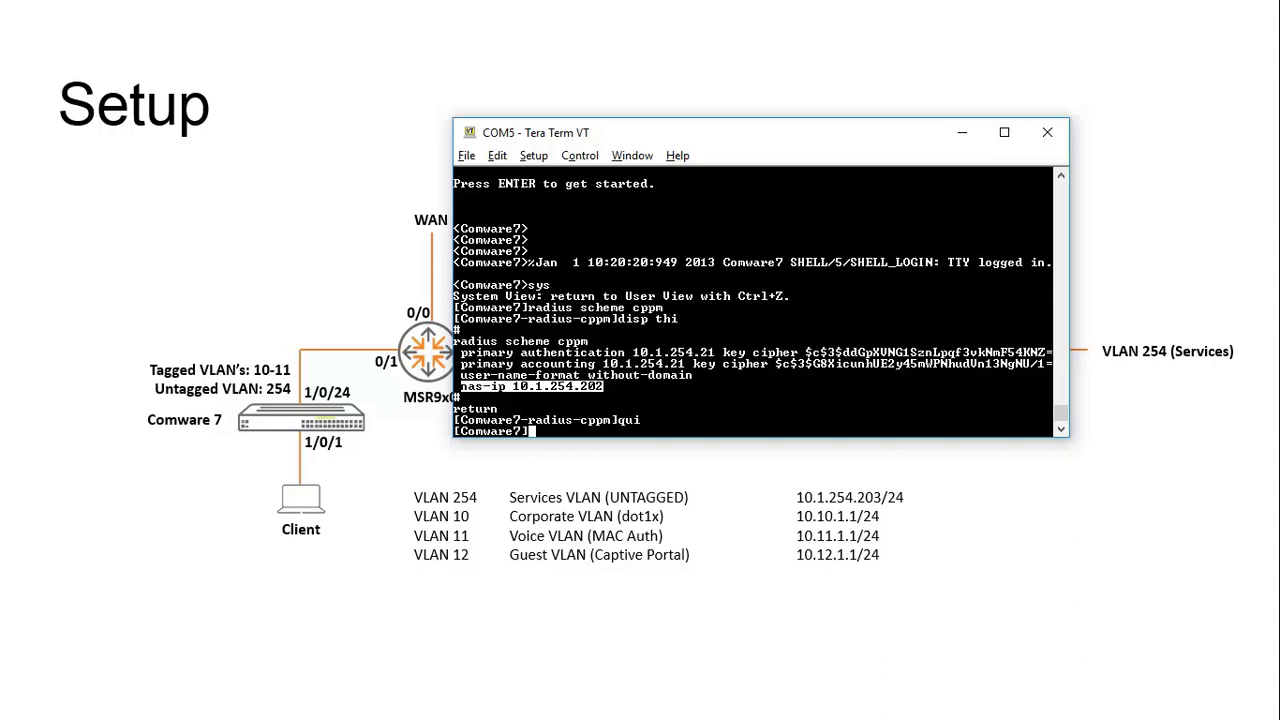
Step: Display the configuration of the ISP domain cppm and return to system view
type("domain cppm")
key("Return")
type("disp th")
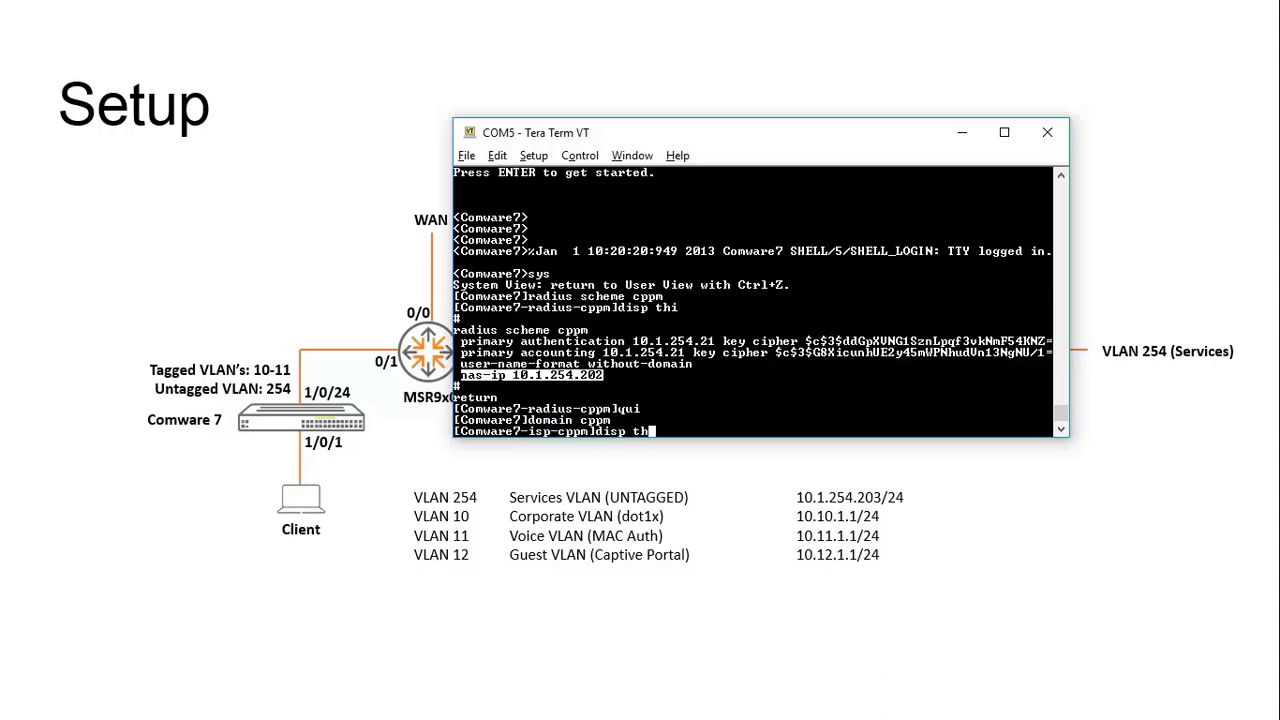
key("Return")
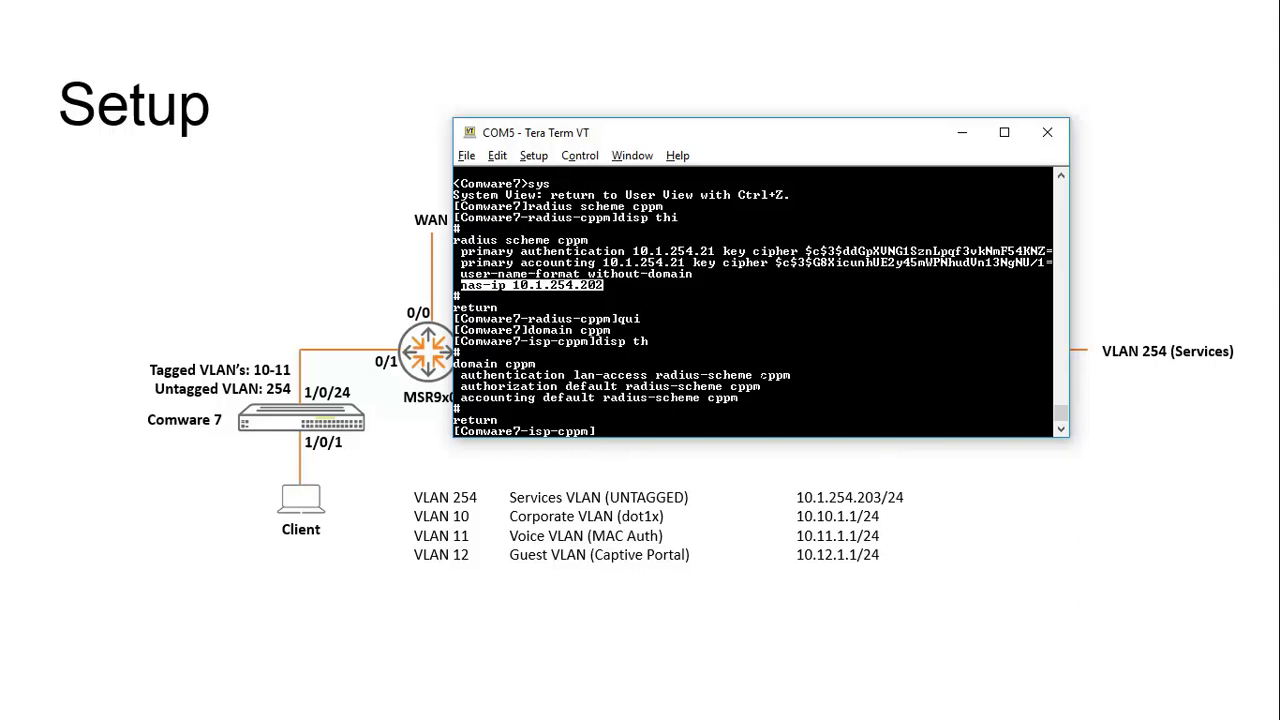
key("Return")
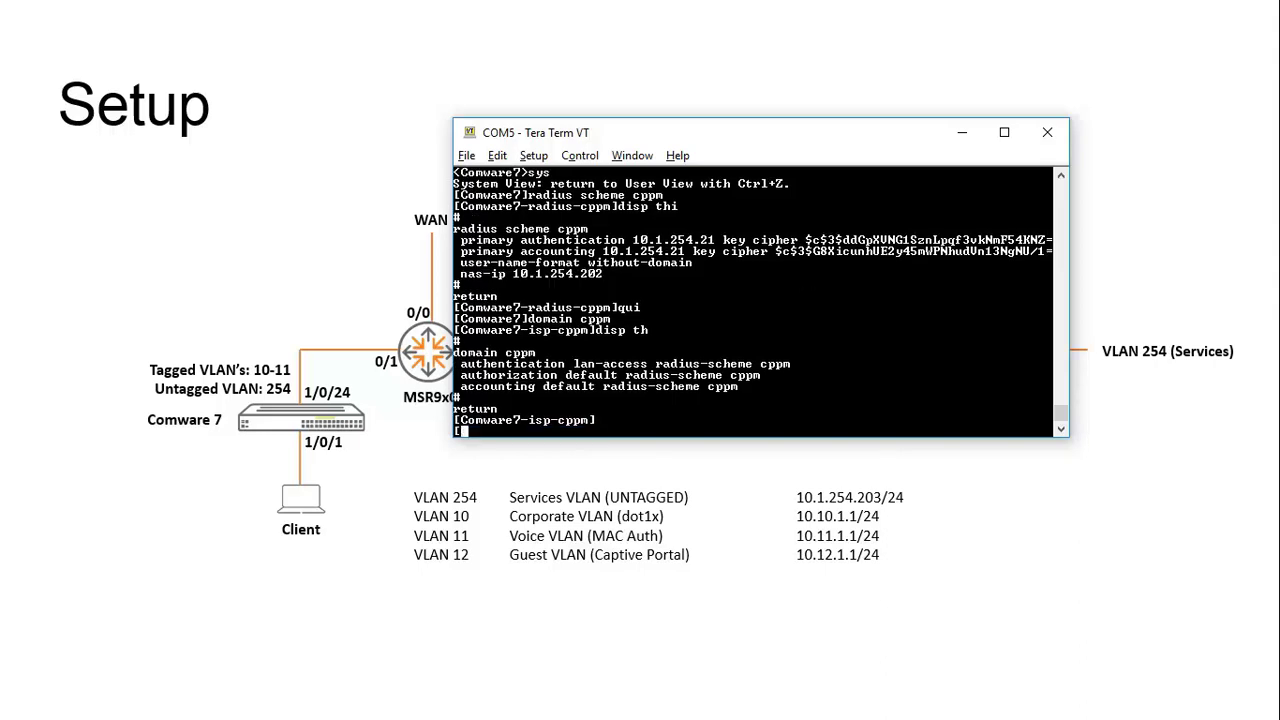
type("qui")
key("Return")
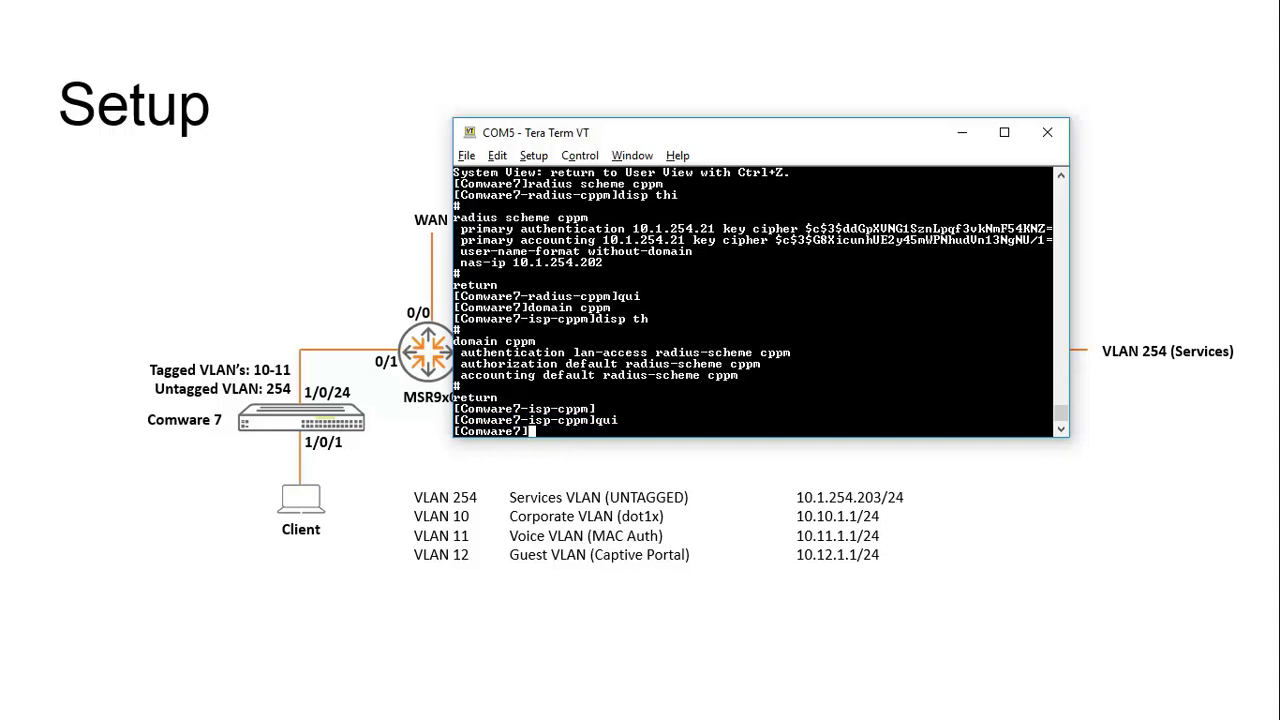
Step: Display the RADIUS dynamic-author server configuration and return to system view
type("radius dy")
key("Tab")
type("server")
key("Return")
type("disp thi")
key("Return")
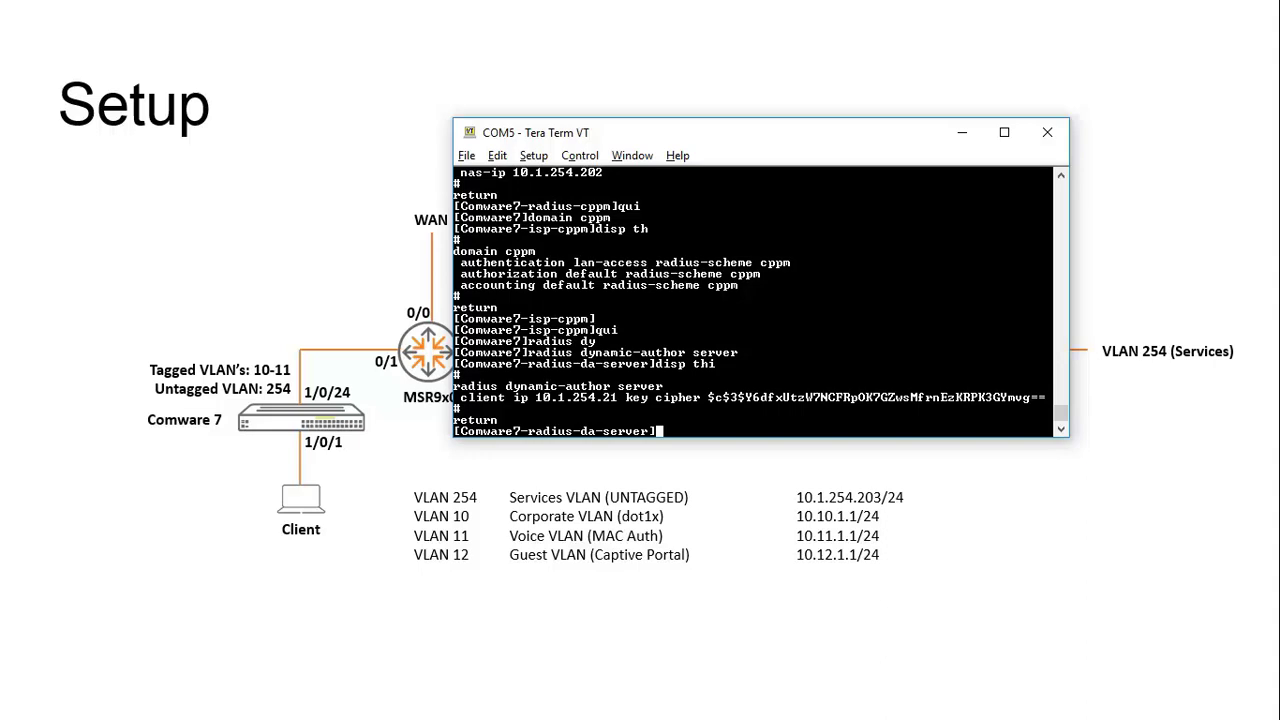
type("qui")
key("Return")
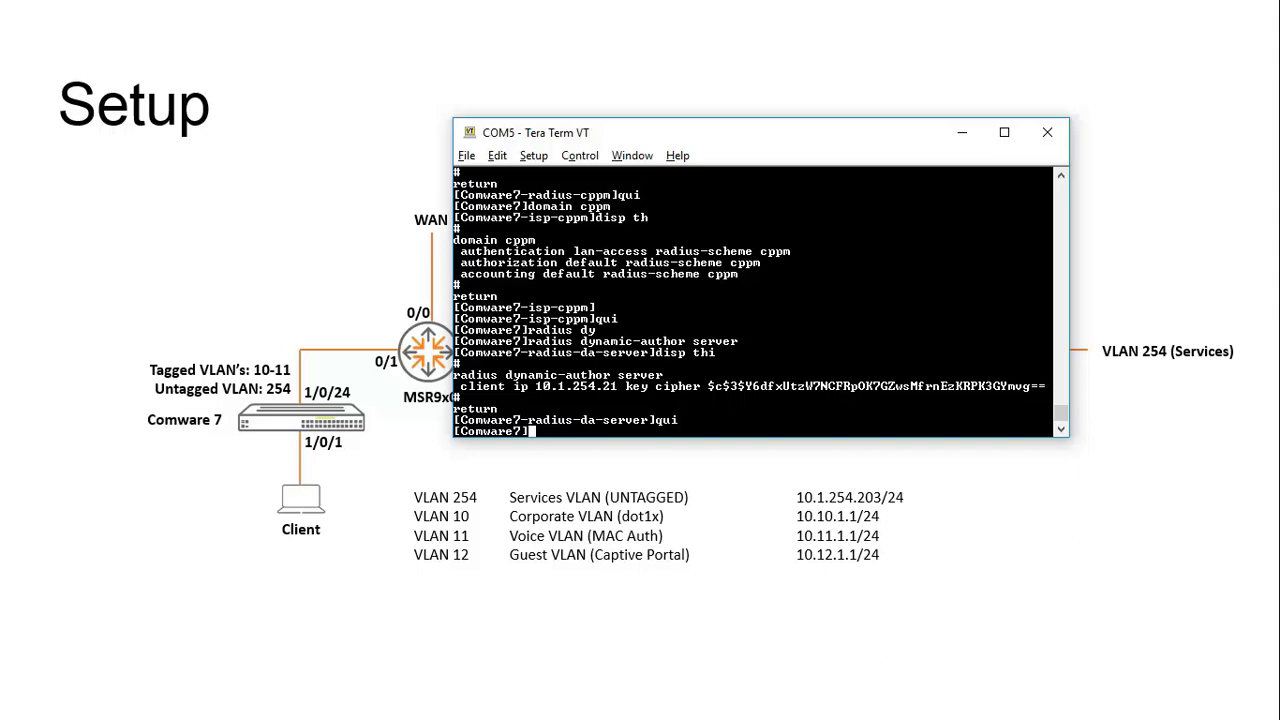
Step: Review the GigabitEthernet 1/0/1 configuration for link type, STP edge port, MAC authentication domain and port security mode, and return to system view
type("int gig 1/0/1")
key("Return")
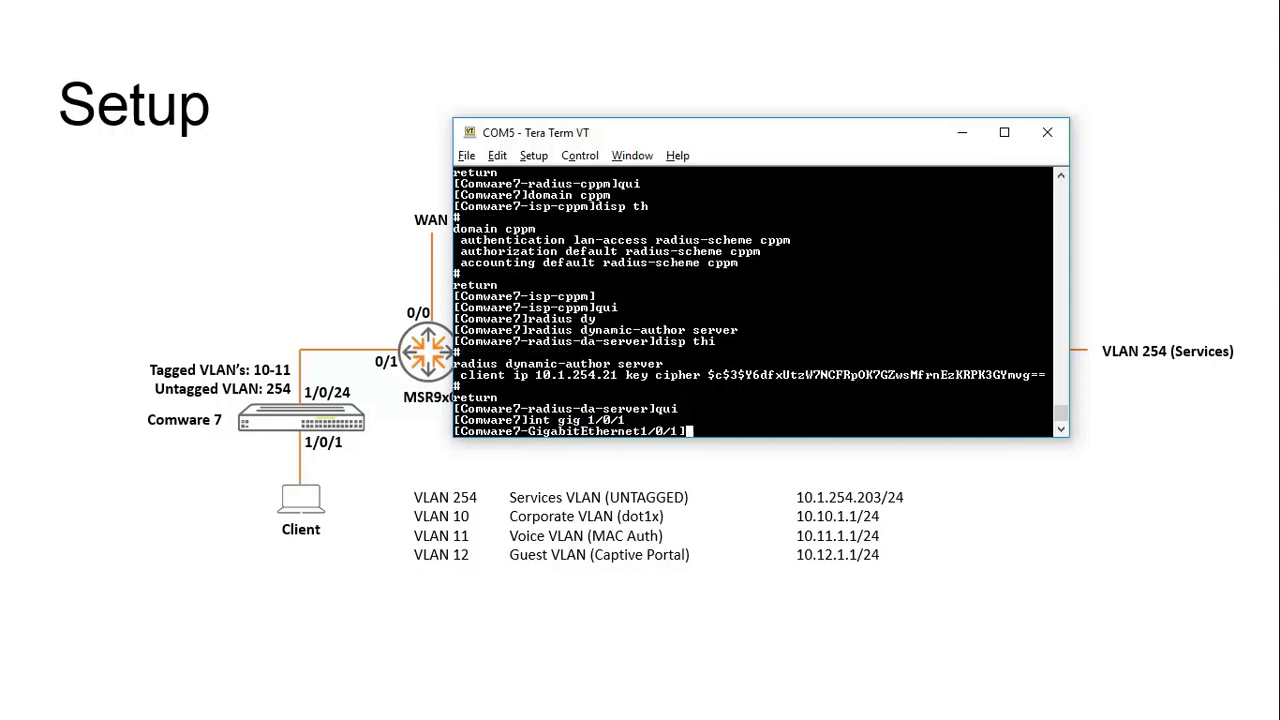
type("disp thi")
key("Return")
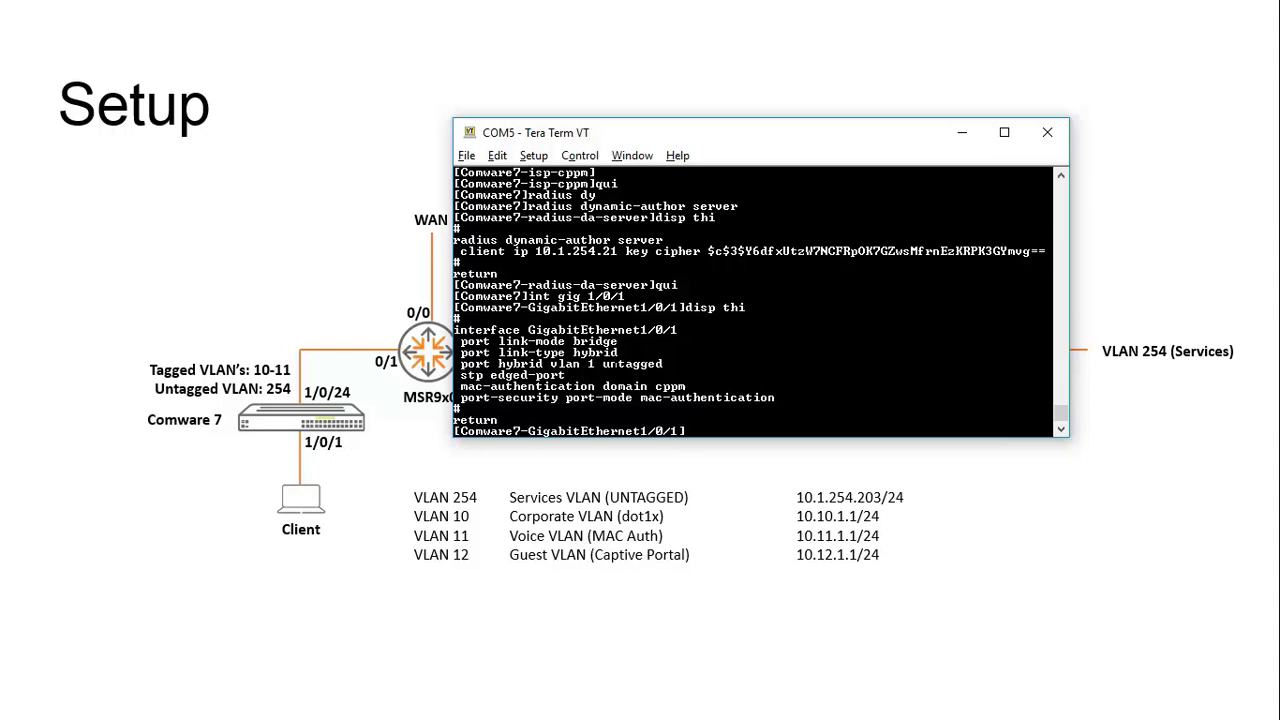
left_click_drag(624, 352, 460, 352)
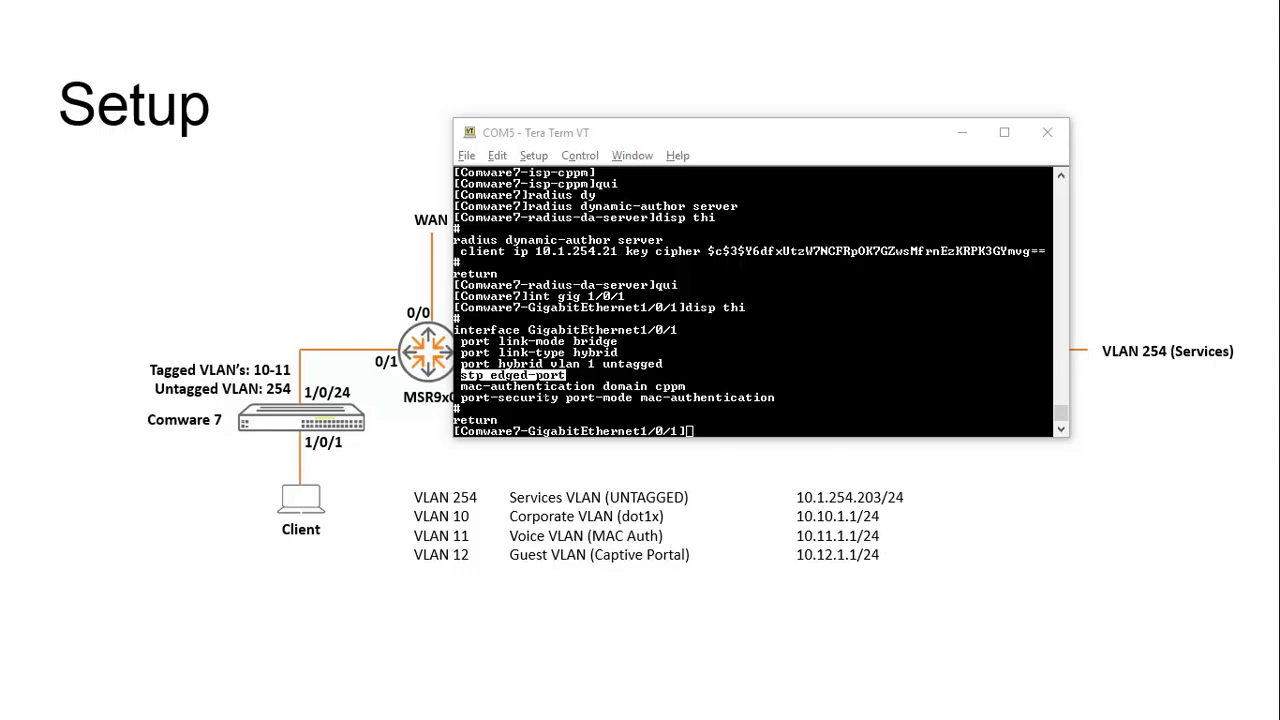
left_click_drag(686, 386, 462, 386)
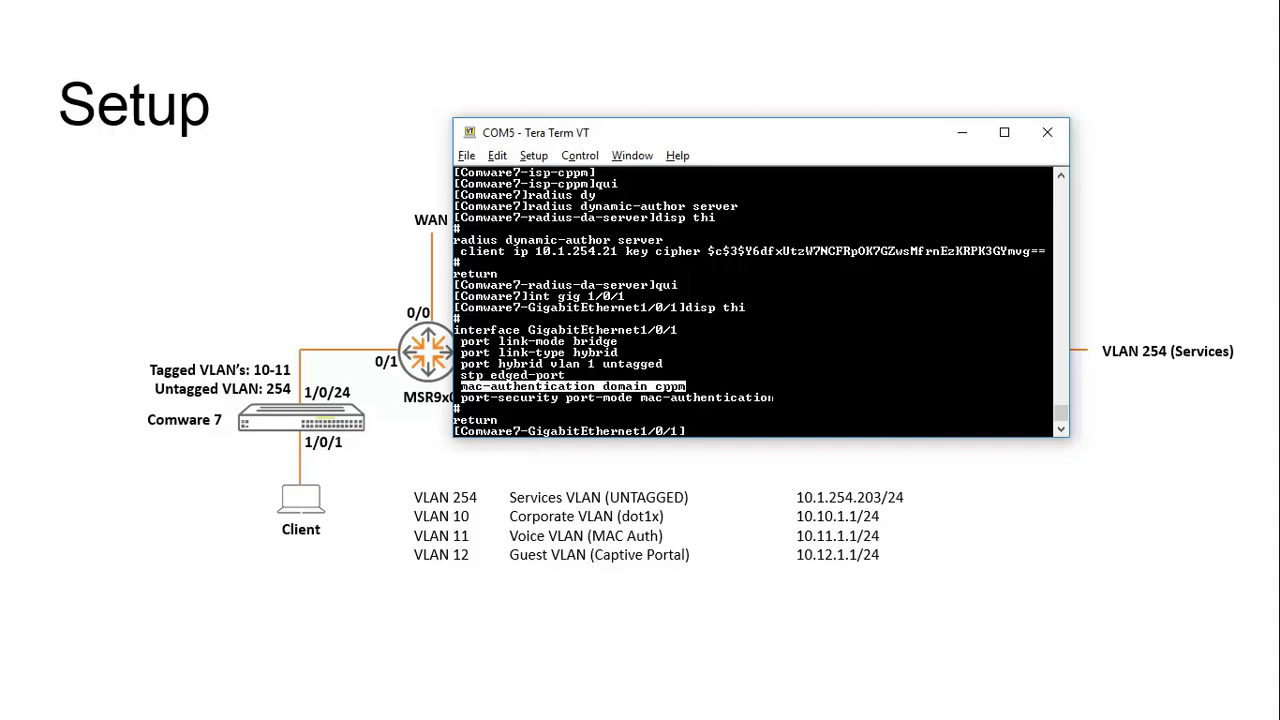
left_click_drag(776, 398, 460, 398)
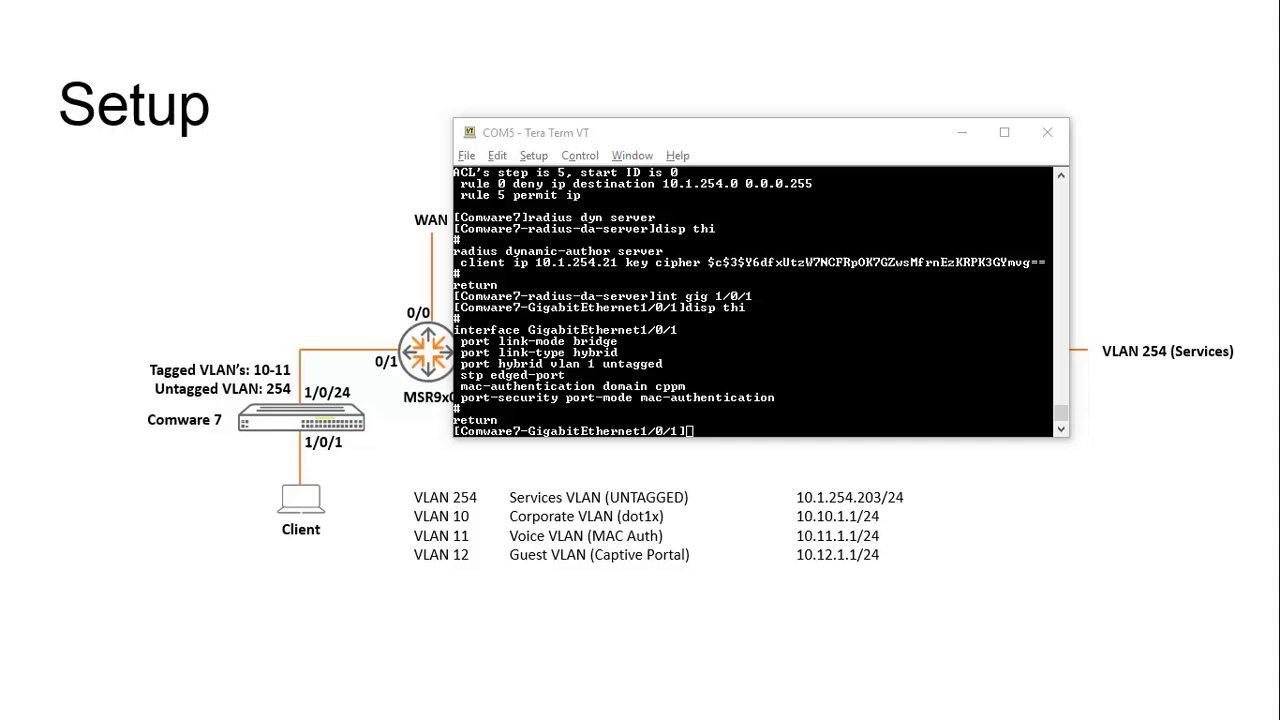
key("alt+Tab")
type("qui")
key("Return")
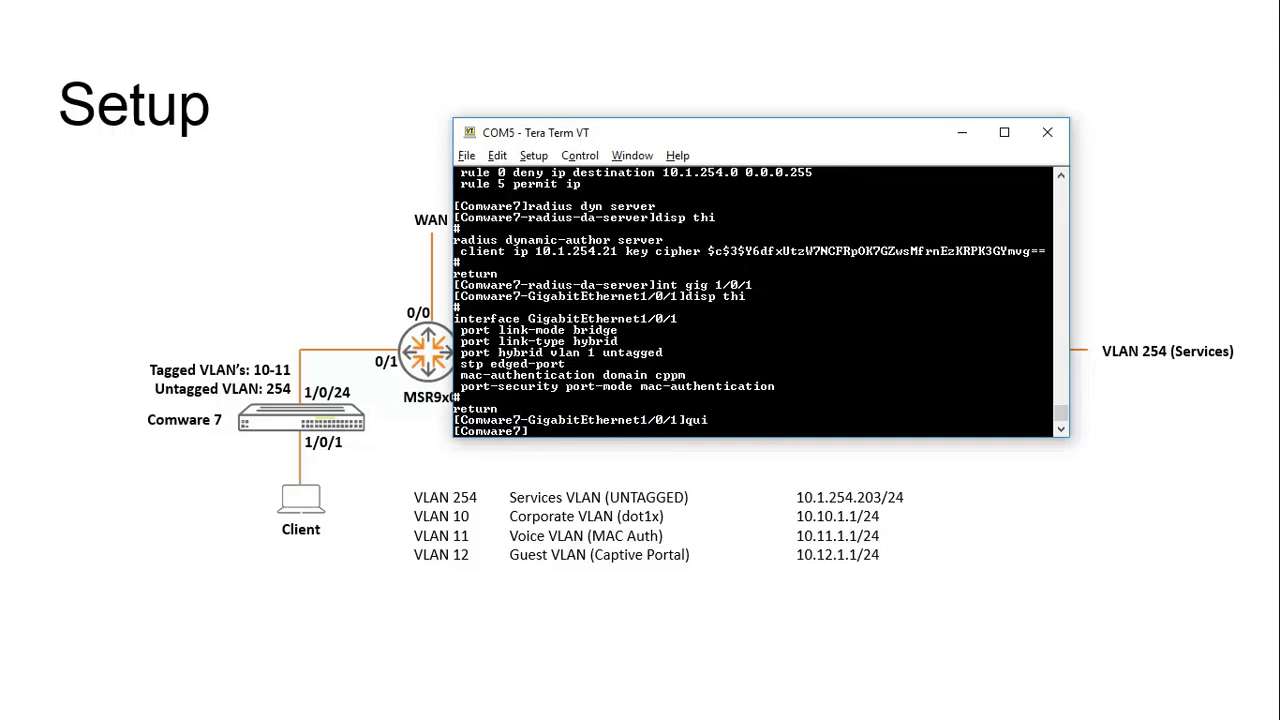
Step: Display the rules of ACL 3001 and ACL 3002 on the switch
type("disp acl 3001")
key("Return")
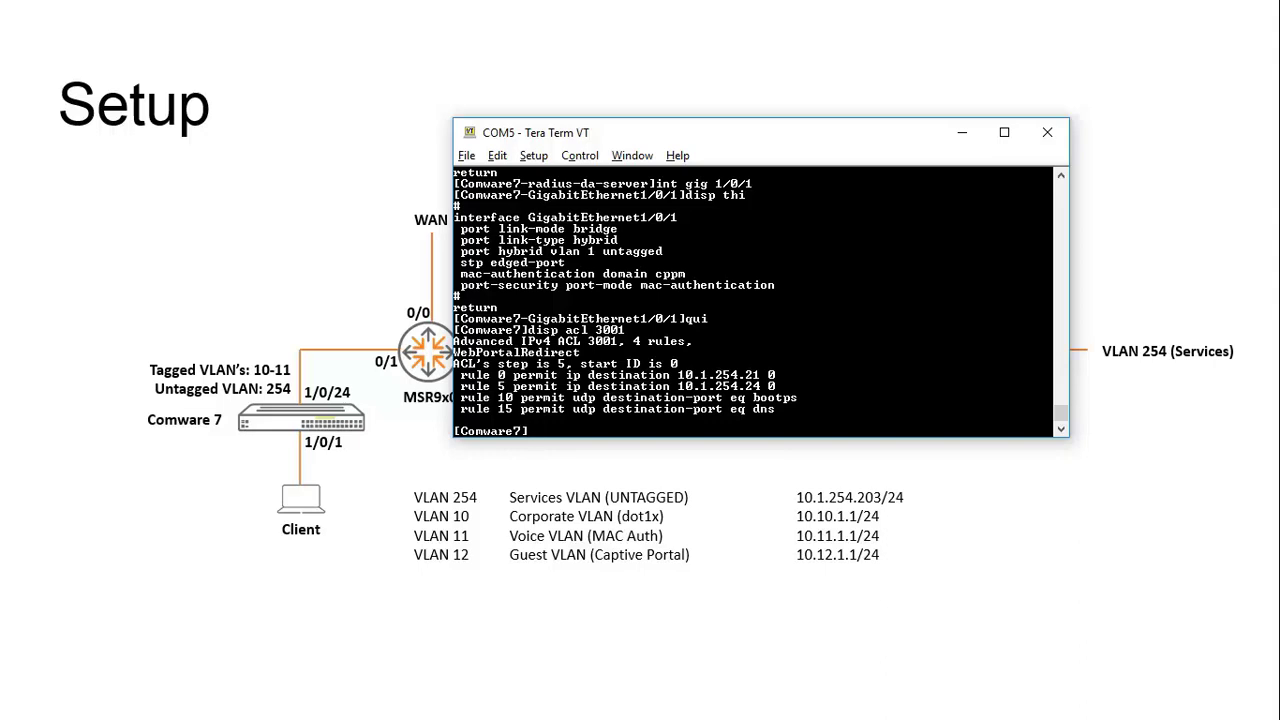
type("disp acl 3002")
key("Return")
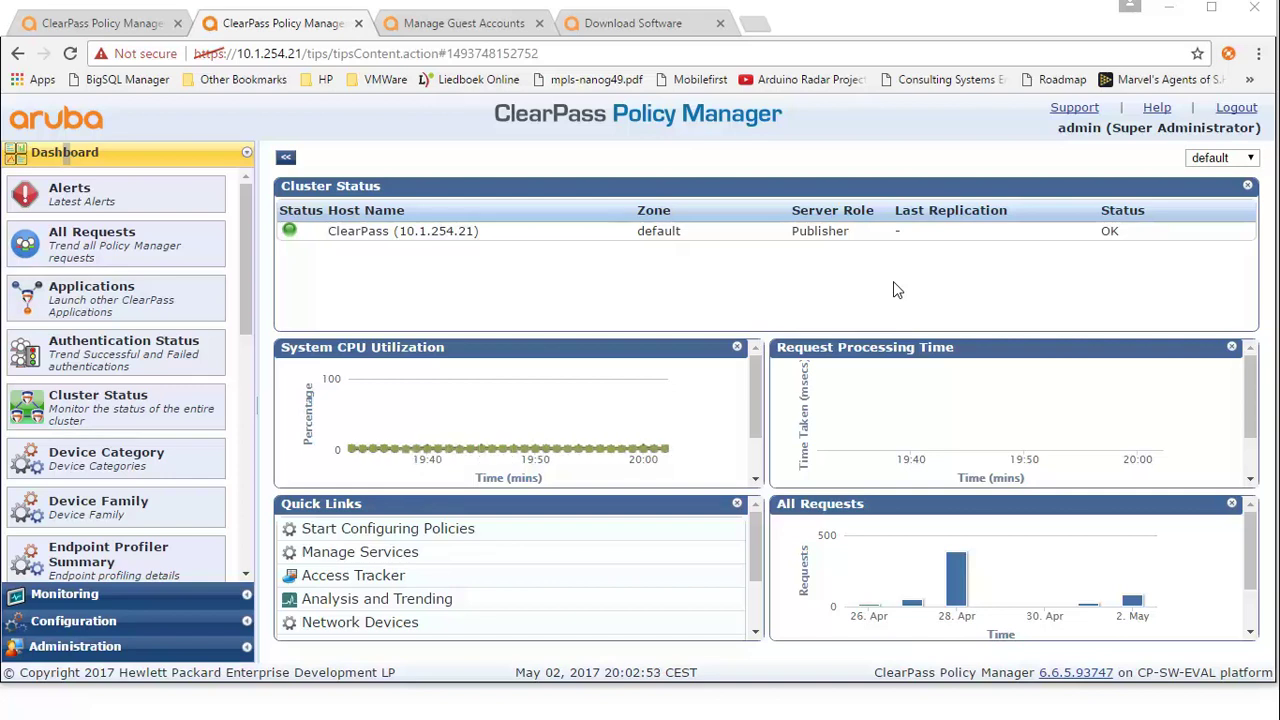
Step: In ClearPass Policy Manager, review the Comware7 network device's vendor and RADIUS CoA settings and close its details without saving
left_click(62, 624)
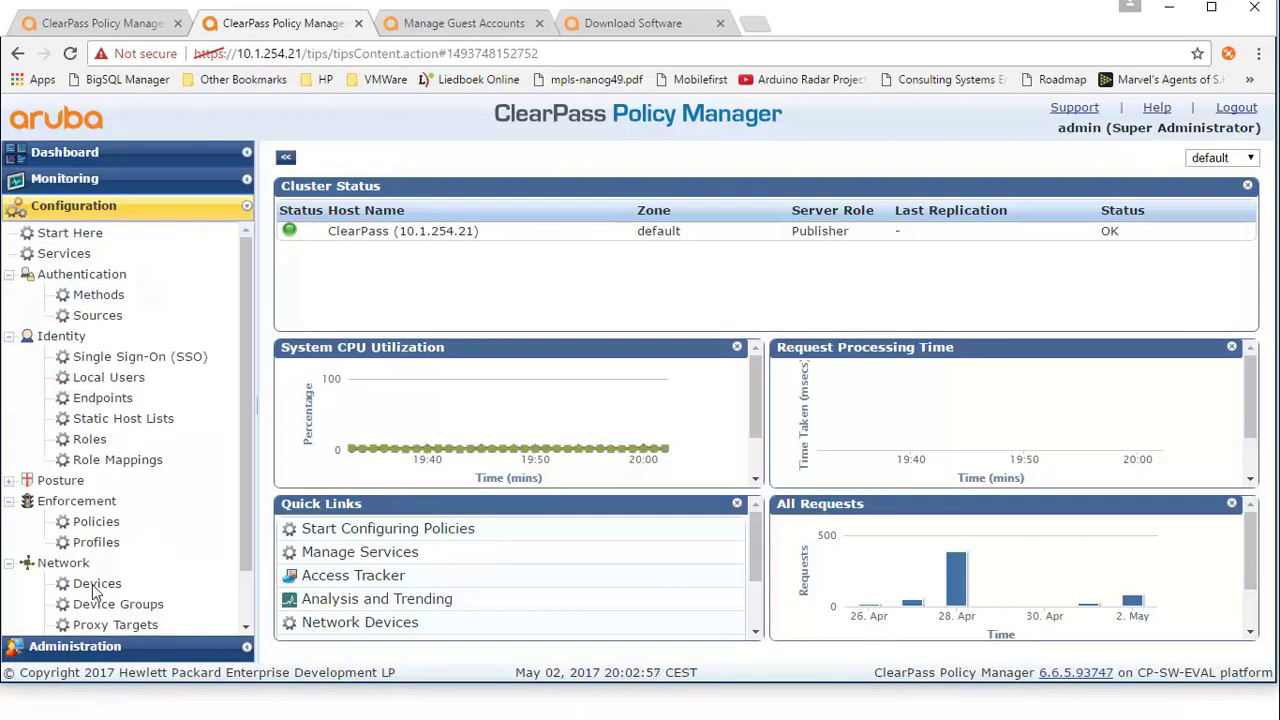
left_click(95, 586)
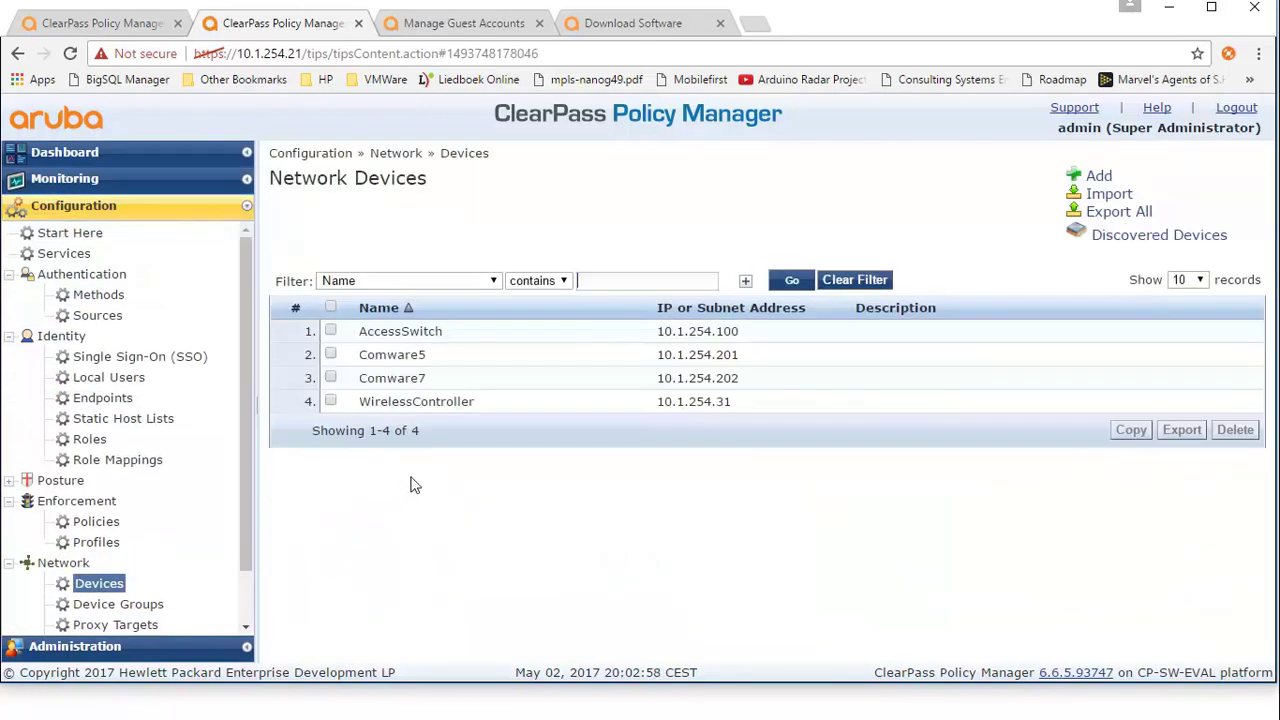
left_click(394, 380)
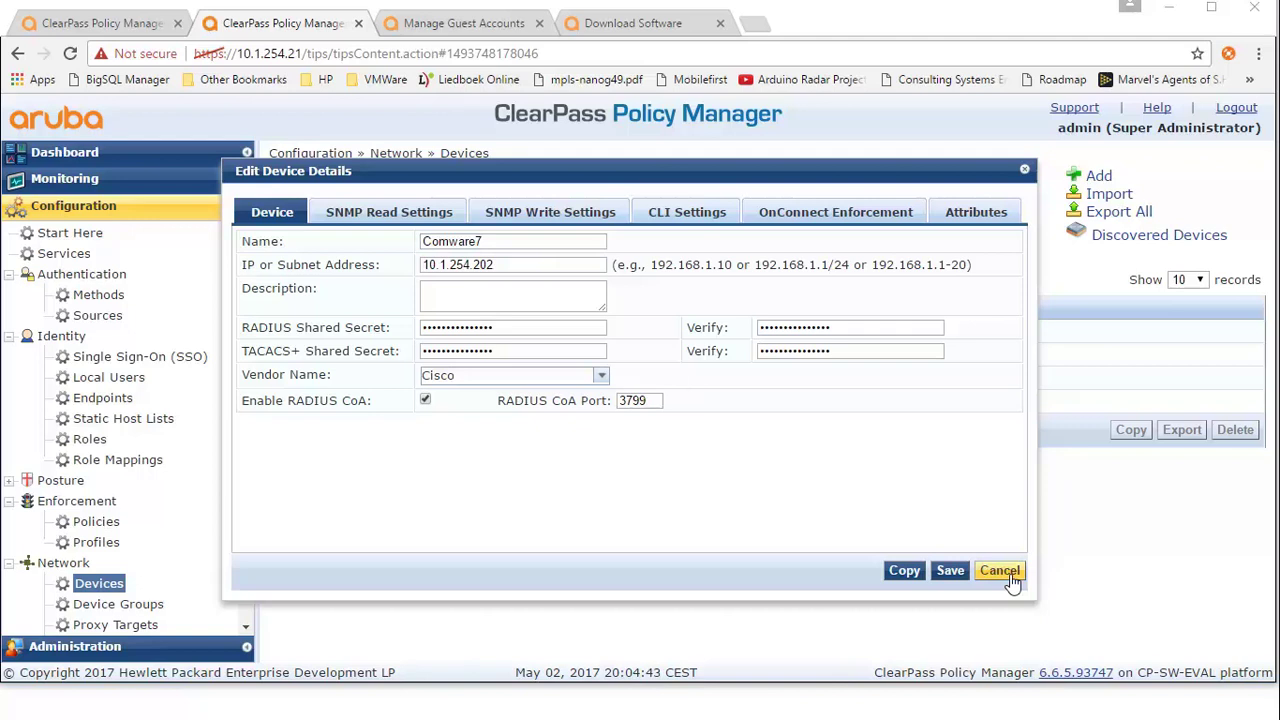
left_click(1000, 571)
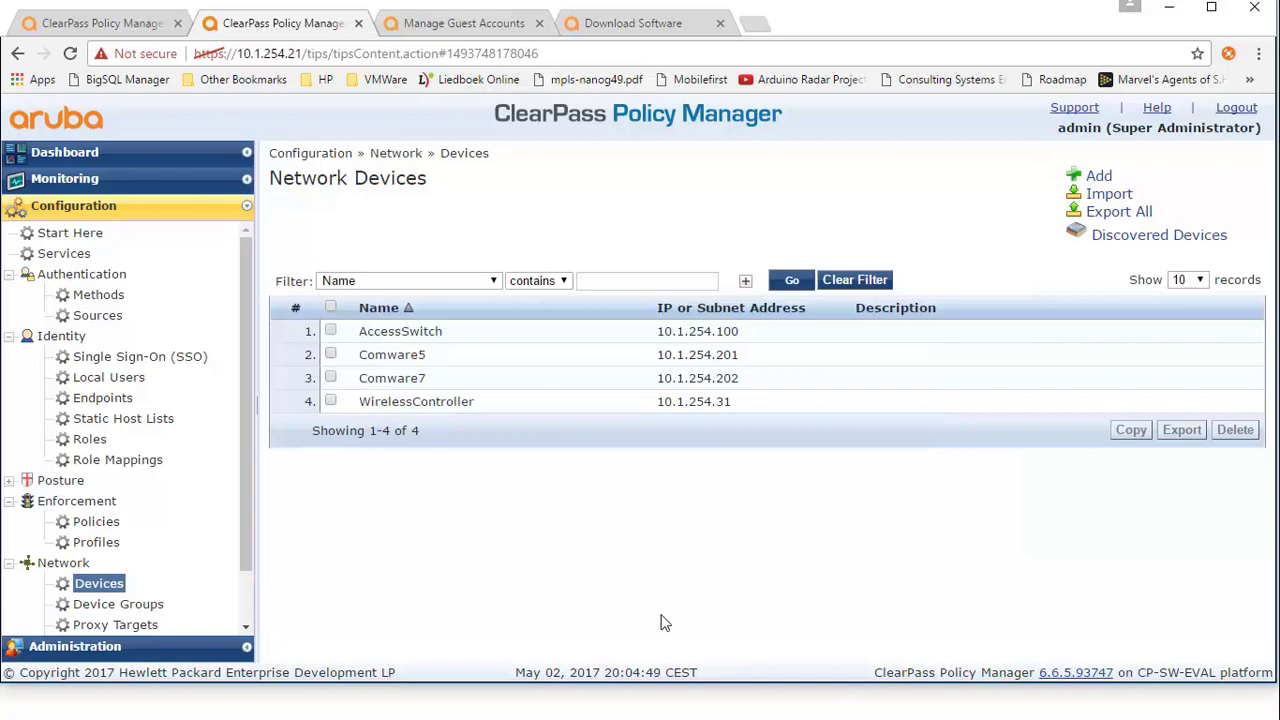
Step: Review the H3C vendor's attributes in the RADIUS dictionaries, check the Download Software page, and close the attribute list
left_click(88, 645)
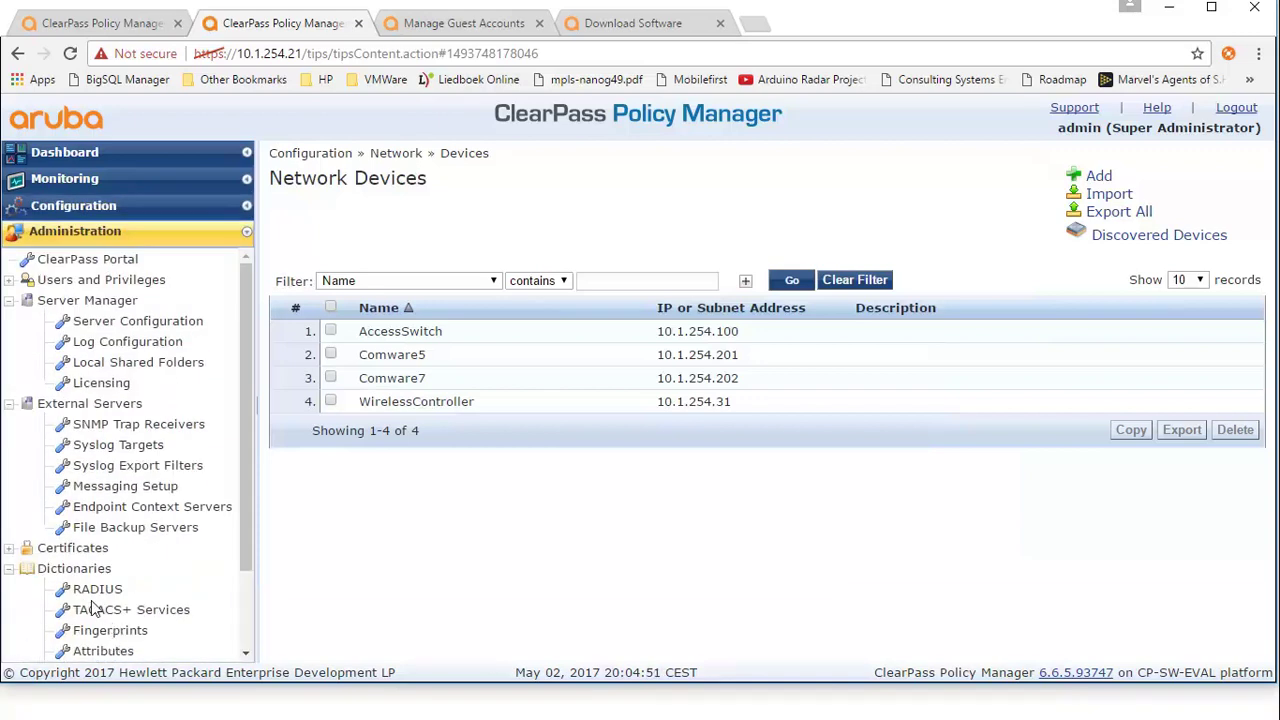
left_click(92, 591)
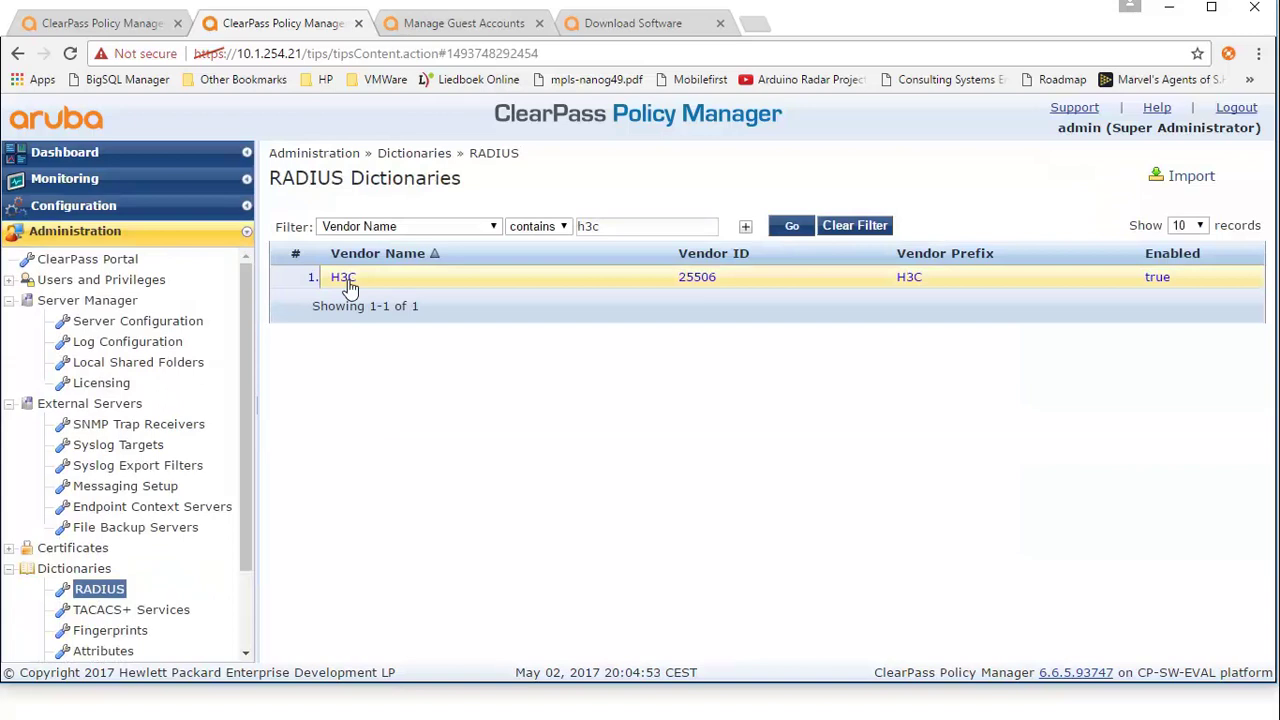
left_click(330, 280)
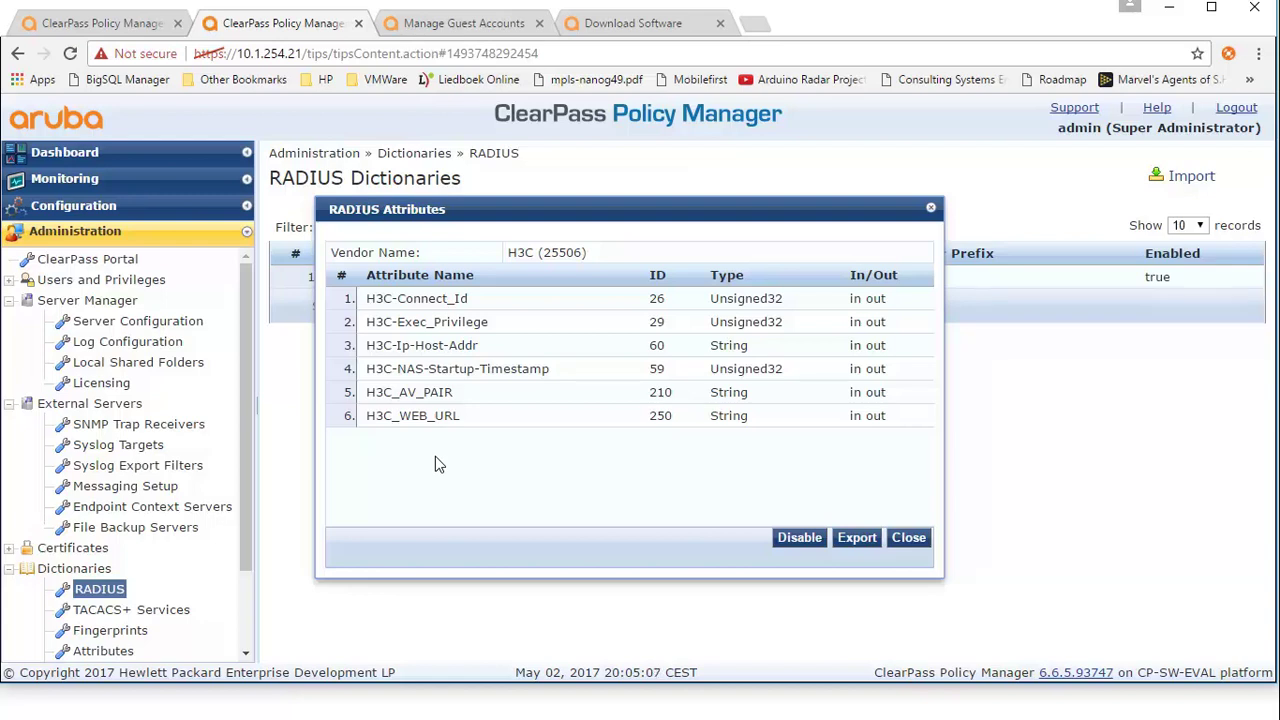
left_click(637, 24)
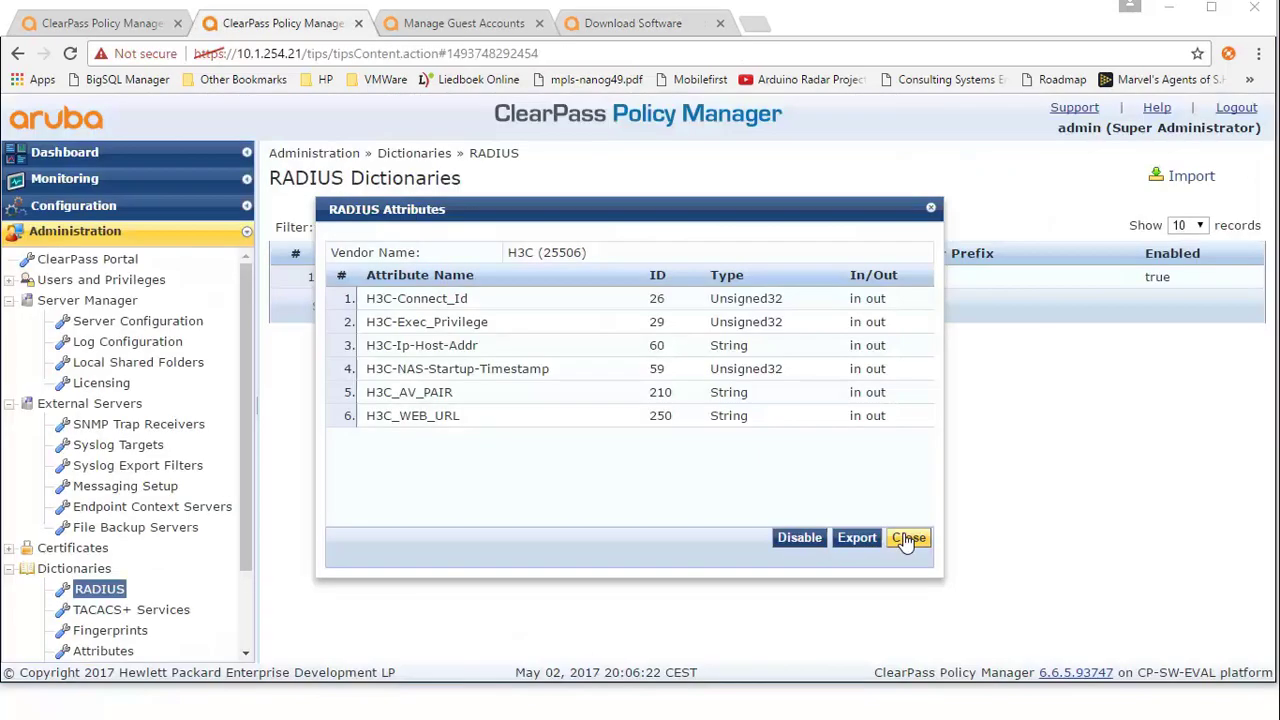
left_click(907, 538)
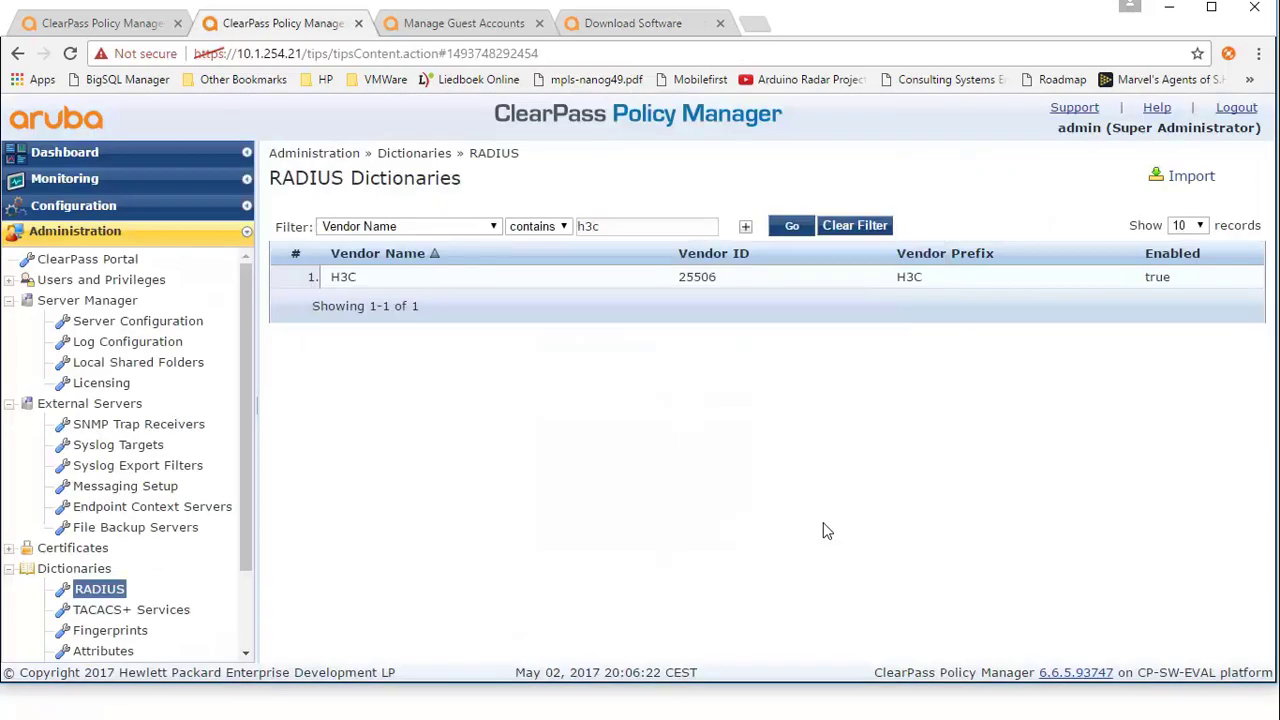
Step: Review the enforcement profiles Portal-Comware7-Redirect and Portal-Comware7
left_click(73, 208)
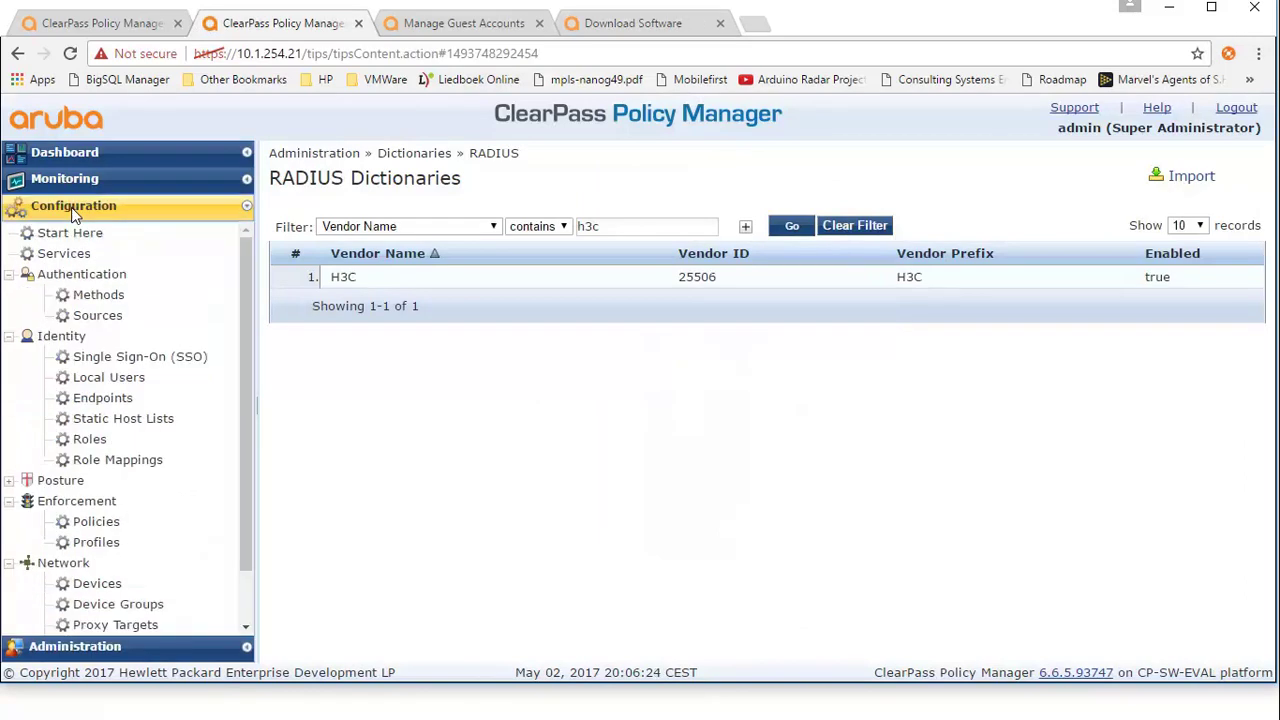
left_click(97, 542)
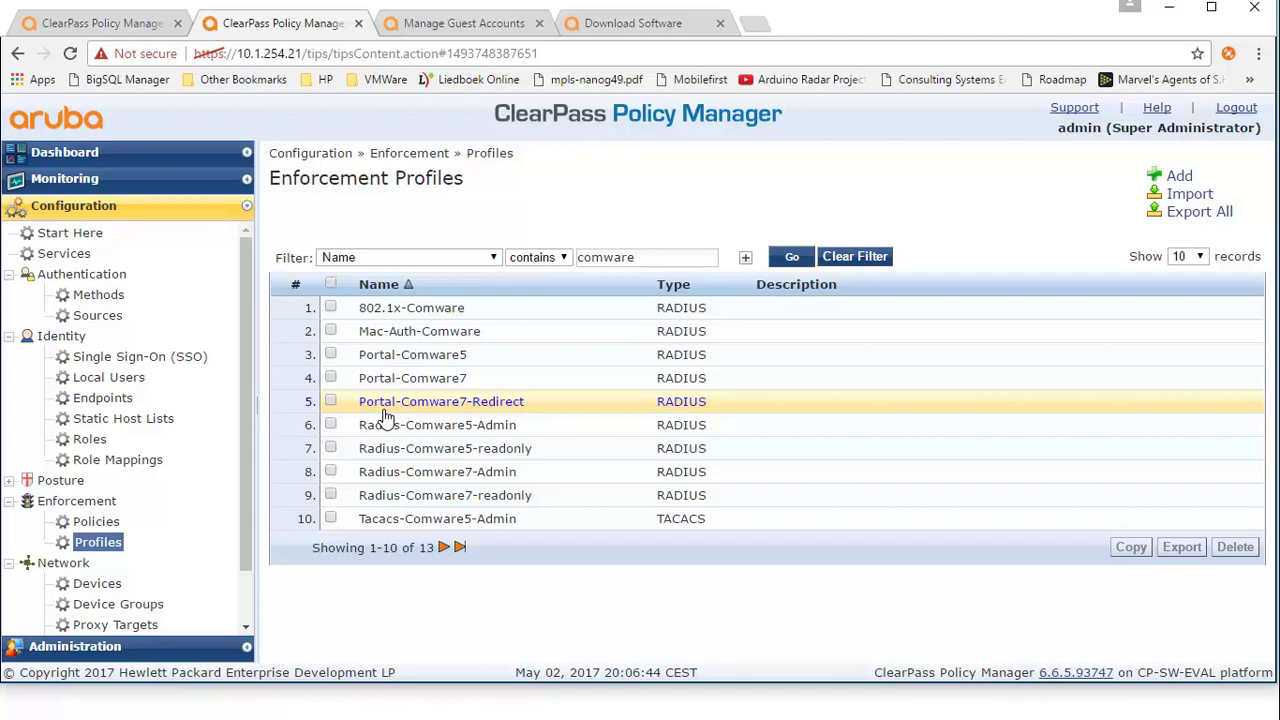
left_click(400, 405)
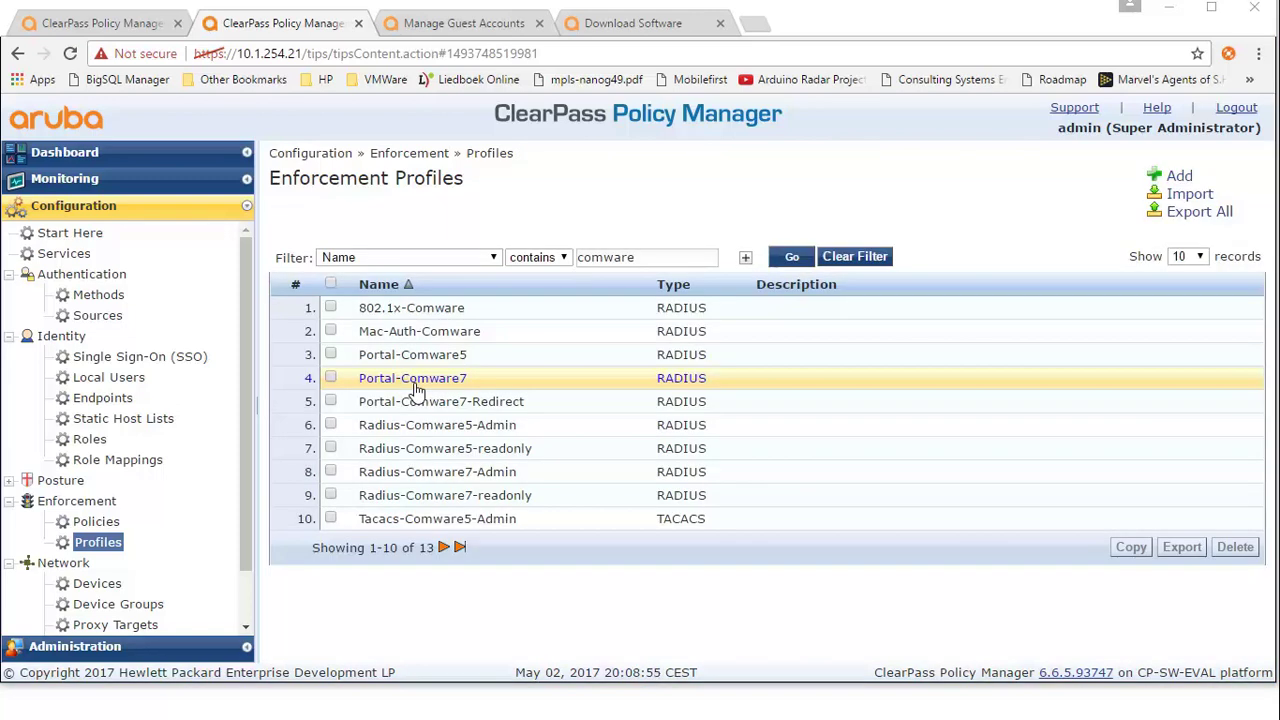
left_click(417, 386)
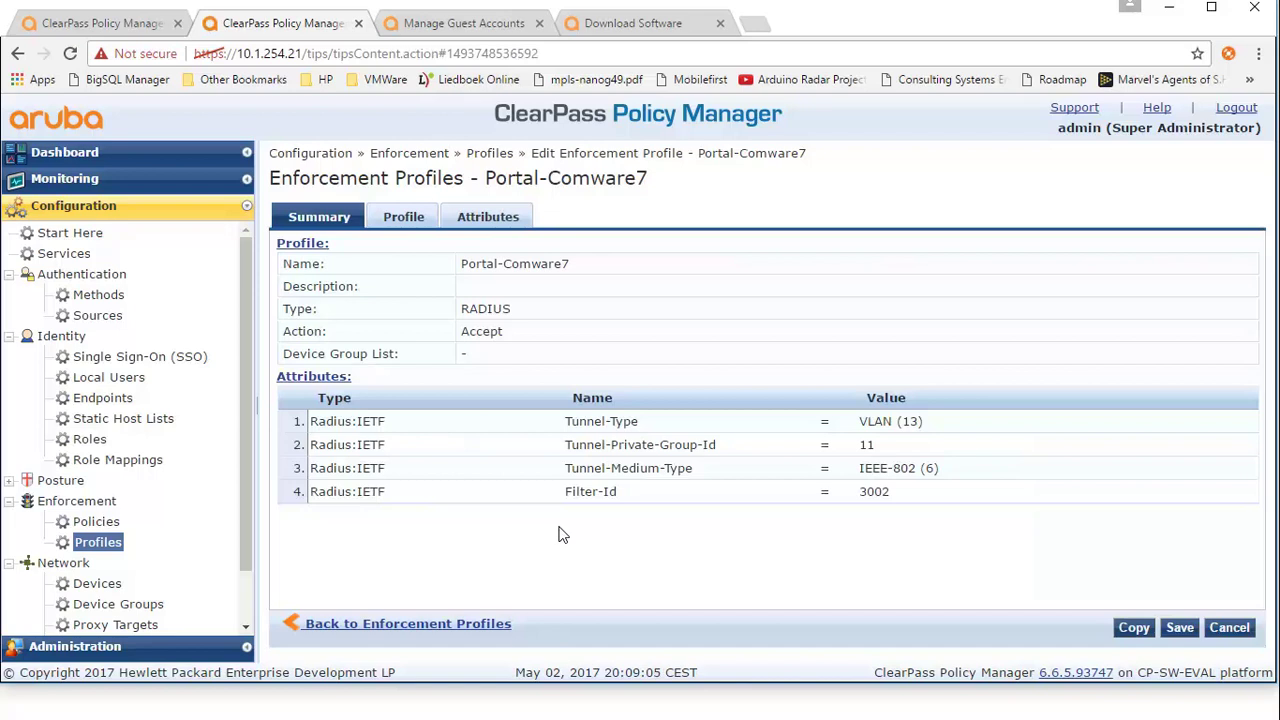
Step: Review the rules of the enforcement policy Portal-Comware7-Redirect and Access and return to the policies list
left_click(95, 523)
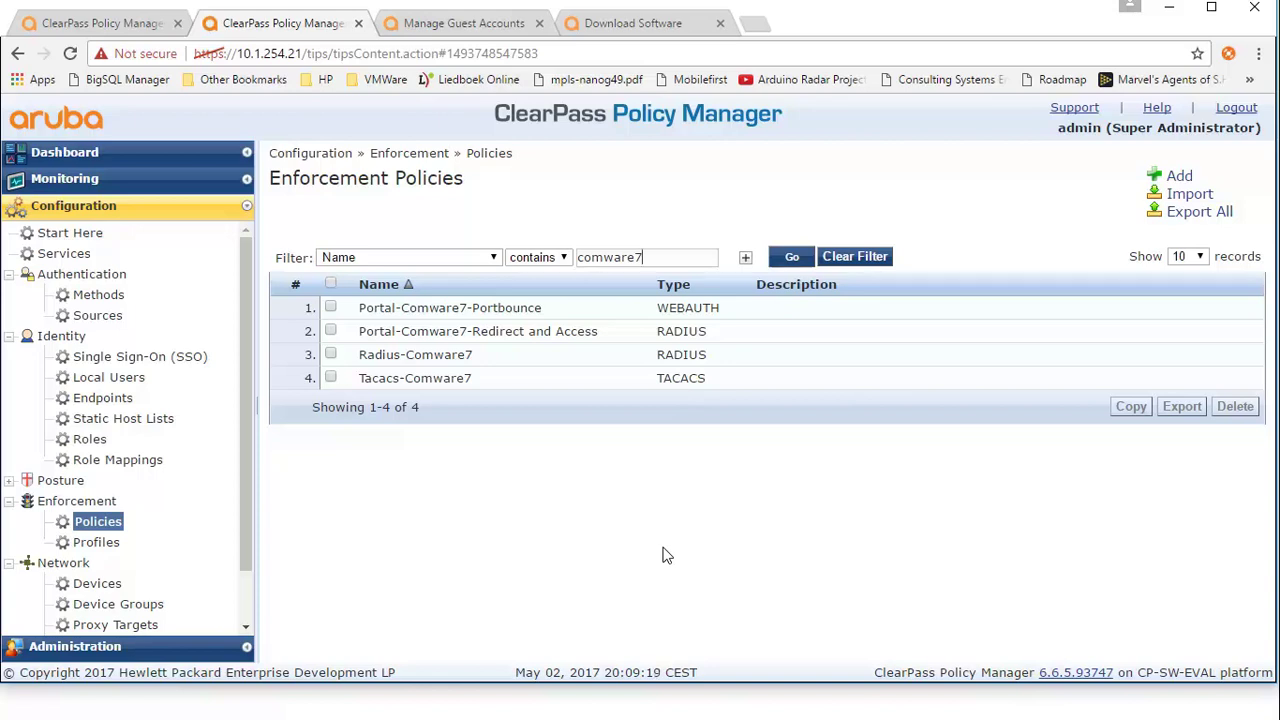
left_click(497, 331)
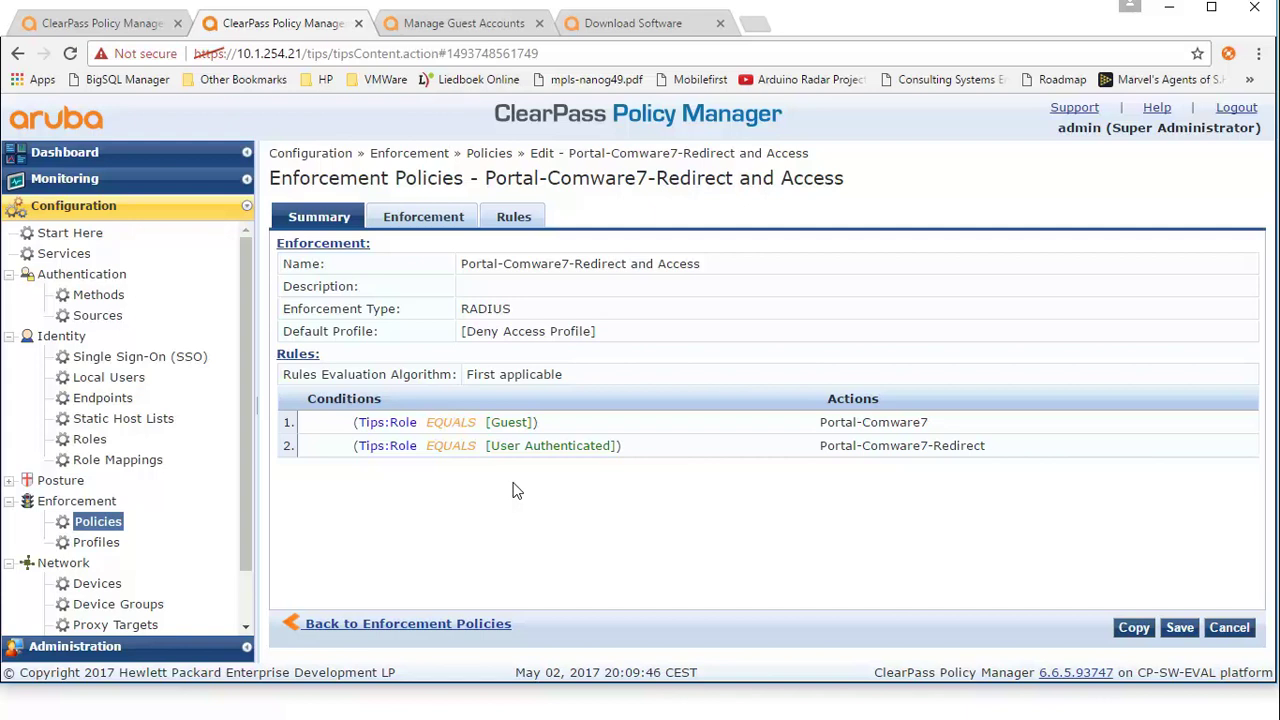
left_click(104, 521)
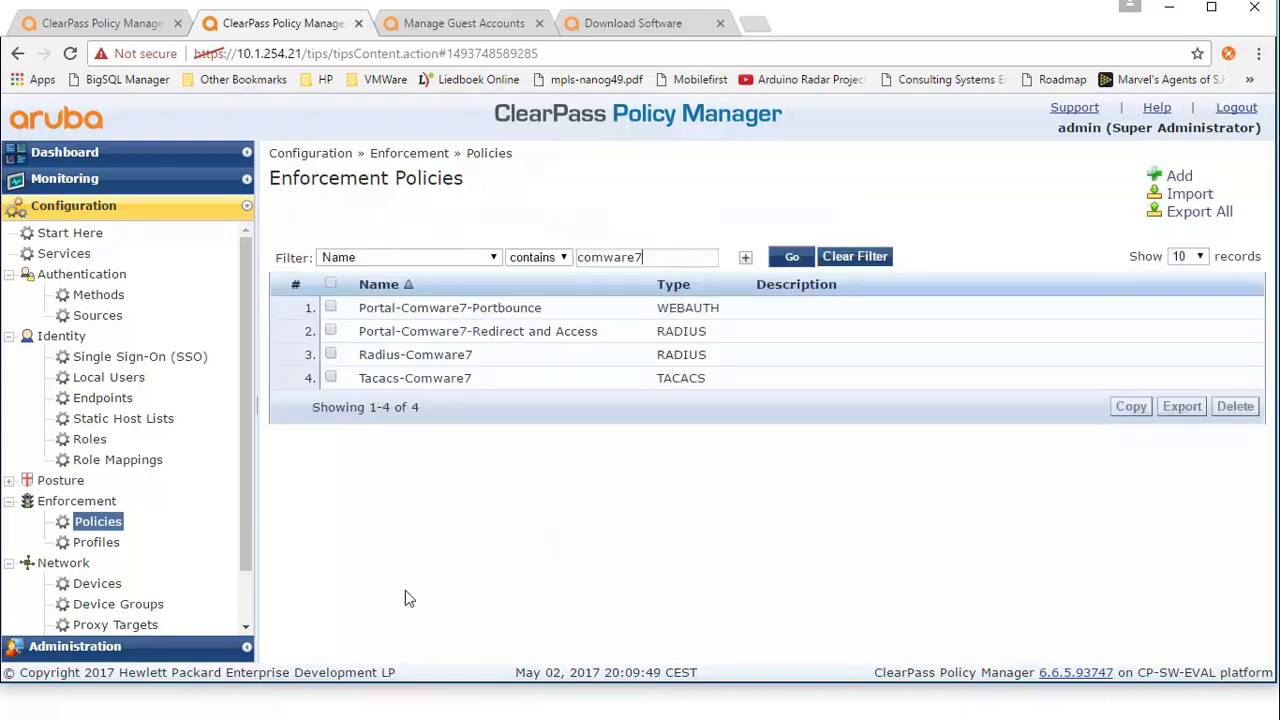
Step: Review the enforcement policy Portal-Comware7-Portbounce and the authentication, roles and enforcement settings of the service Portal-Comware7-Bounce
left_click(423, 315)
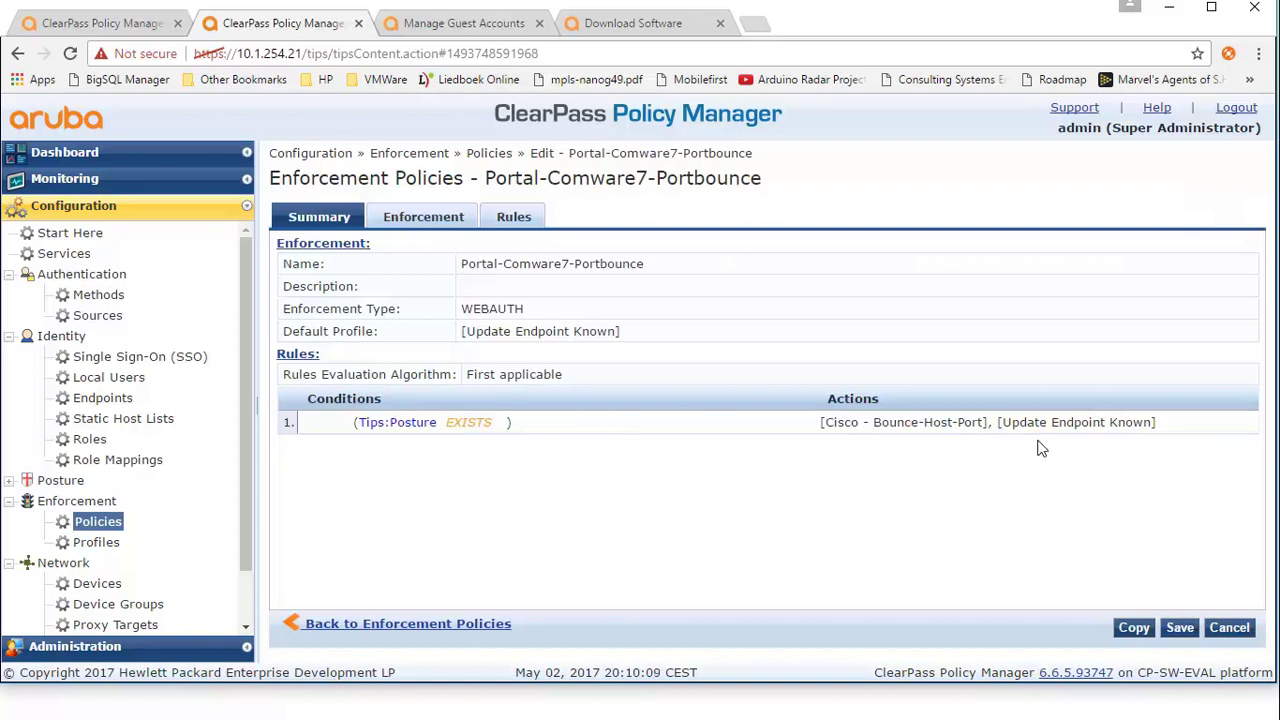
left_click(66, 254)
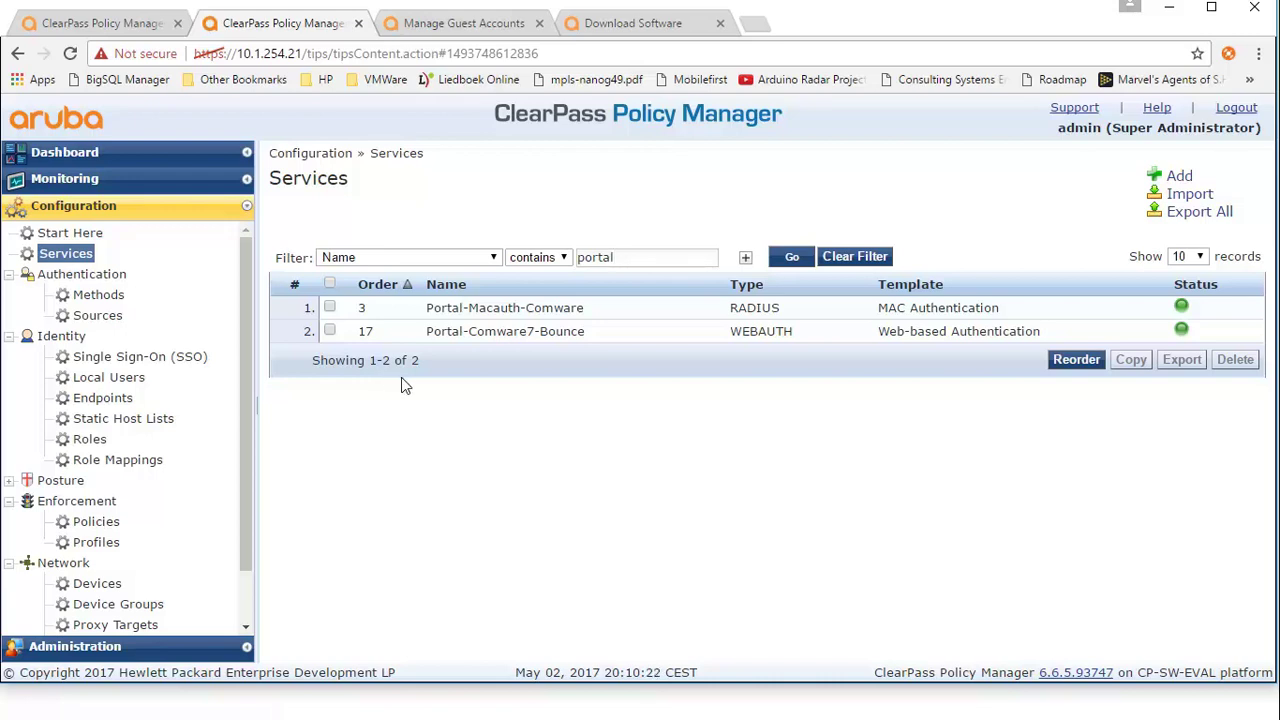
left_click(530, 334)
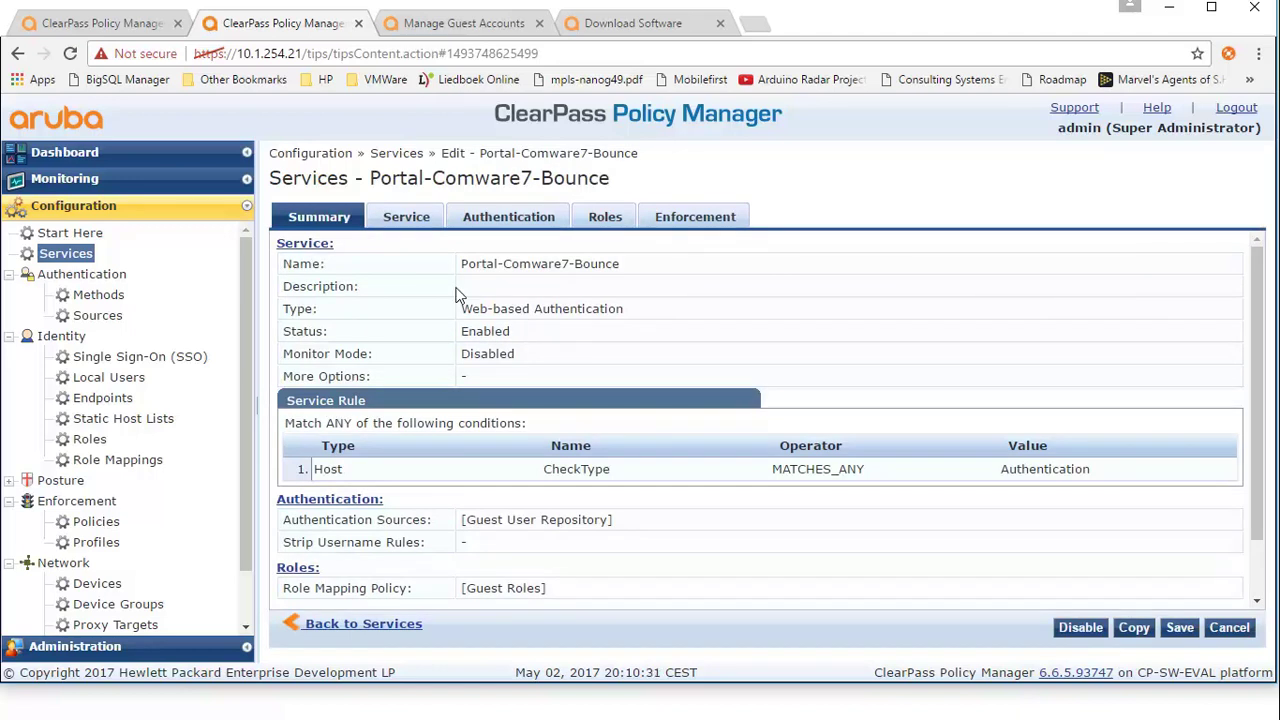
left_click(470, 222)
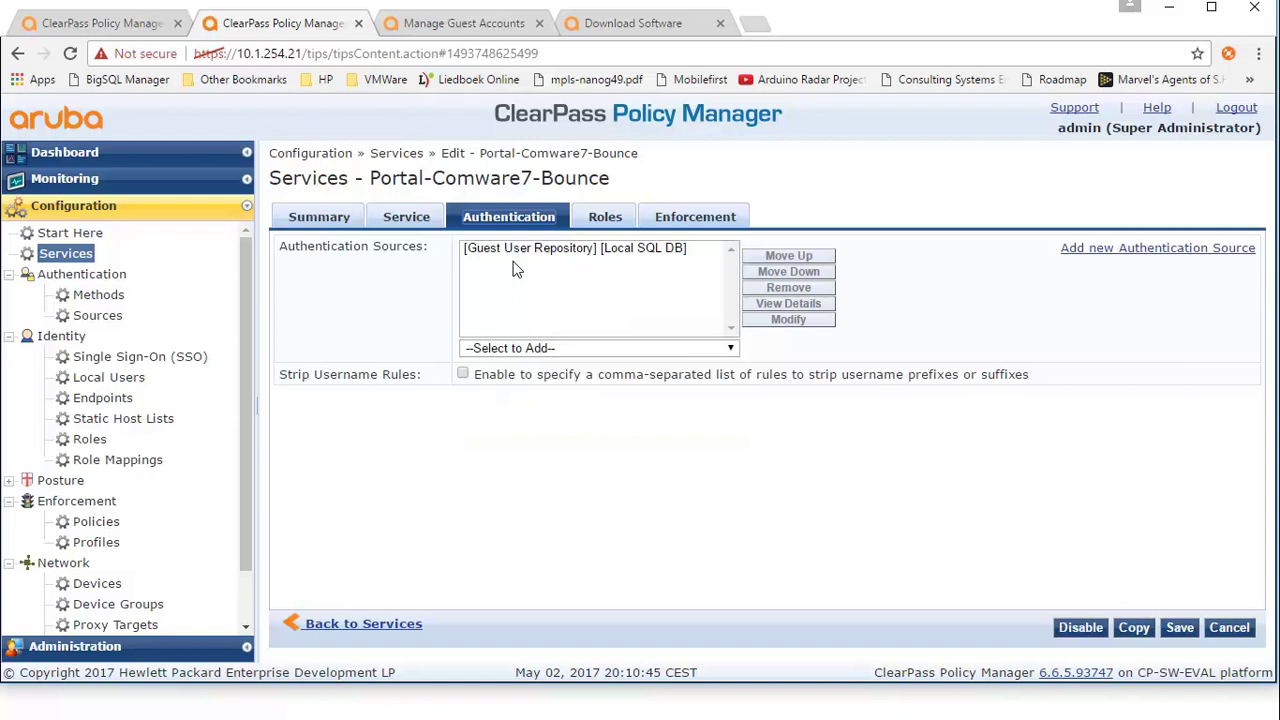
left_click(605, 220)
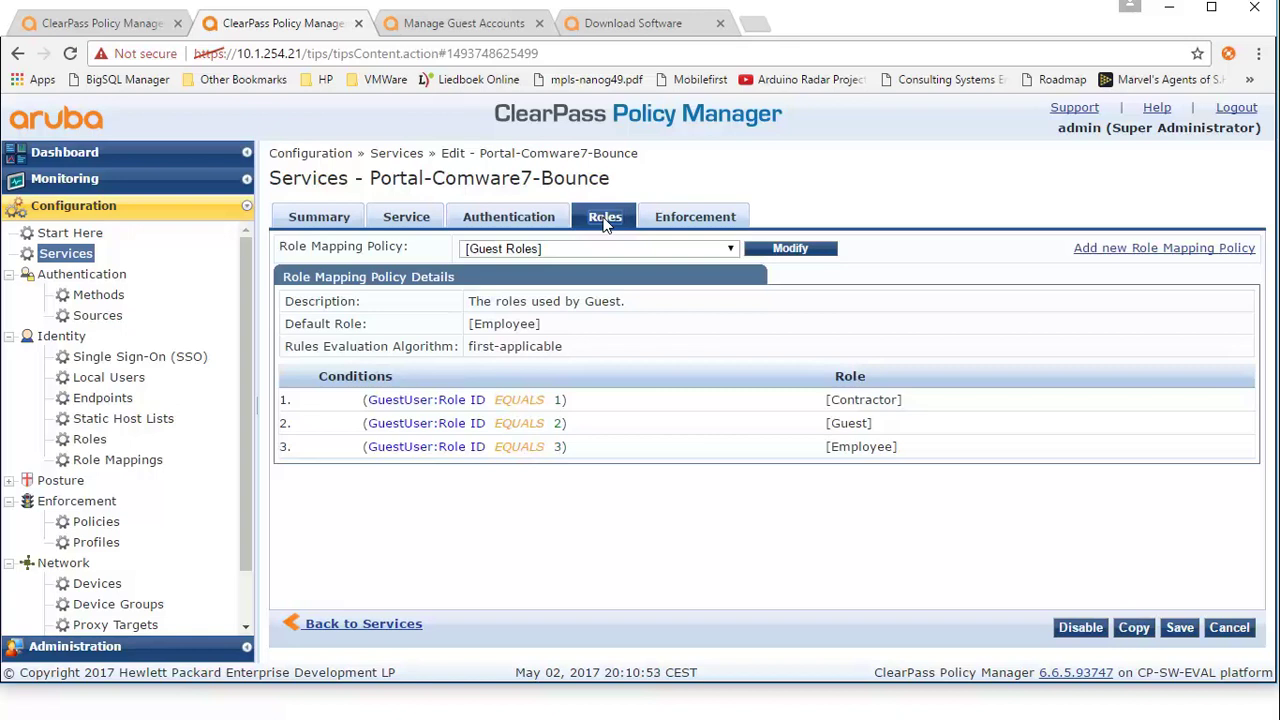
left_click(664, 222)
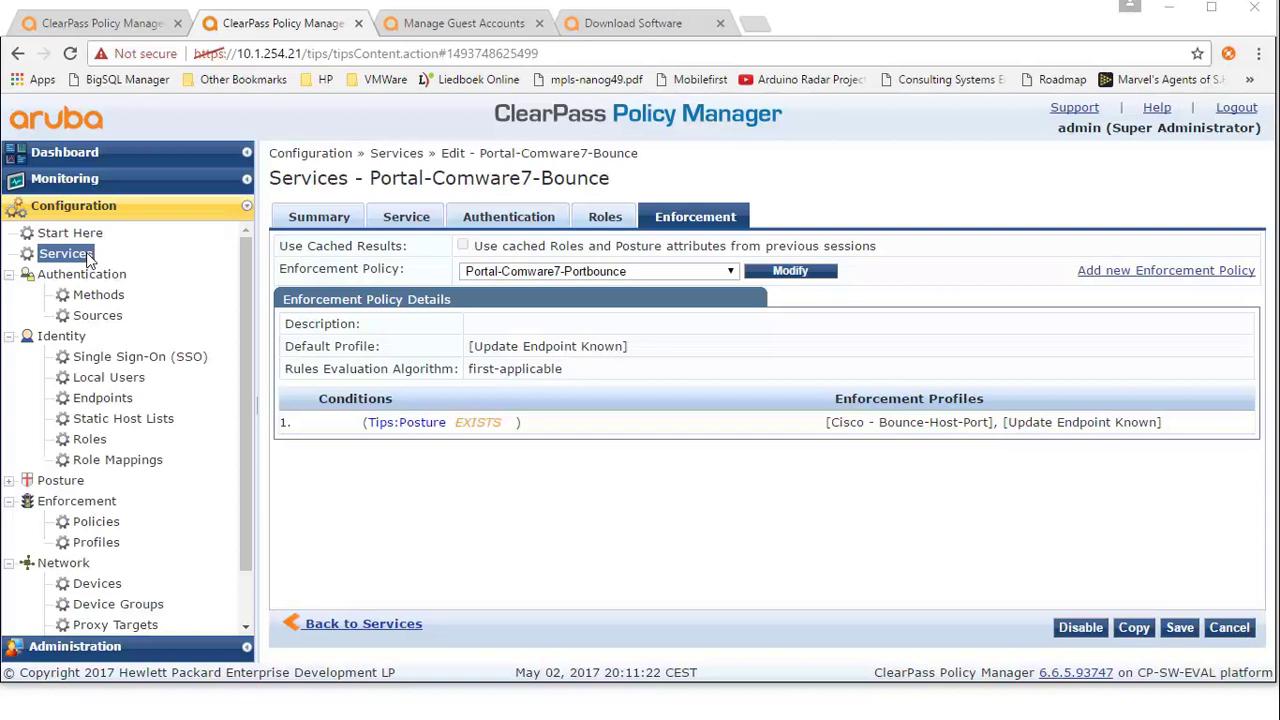
Step: Review the service rules, authentication and enforcement settings of the service Portal-Macauth-Comware
left_click(88, 258)
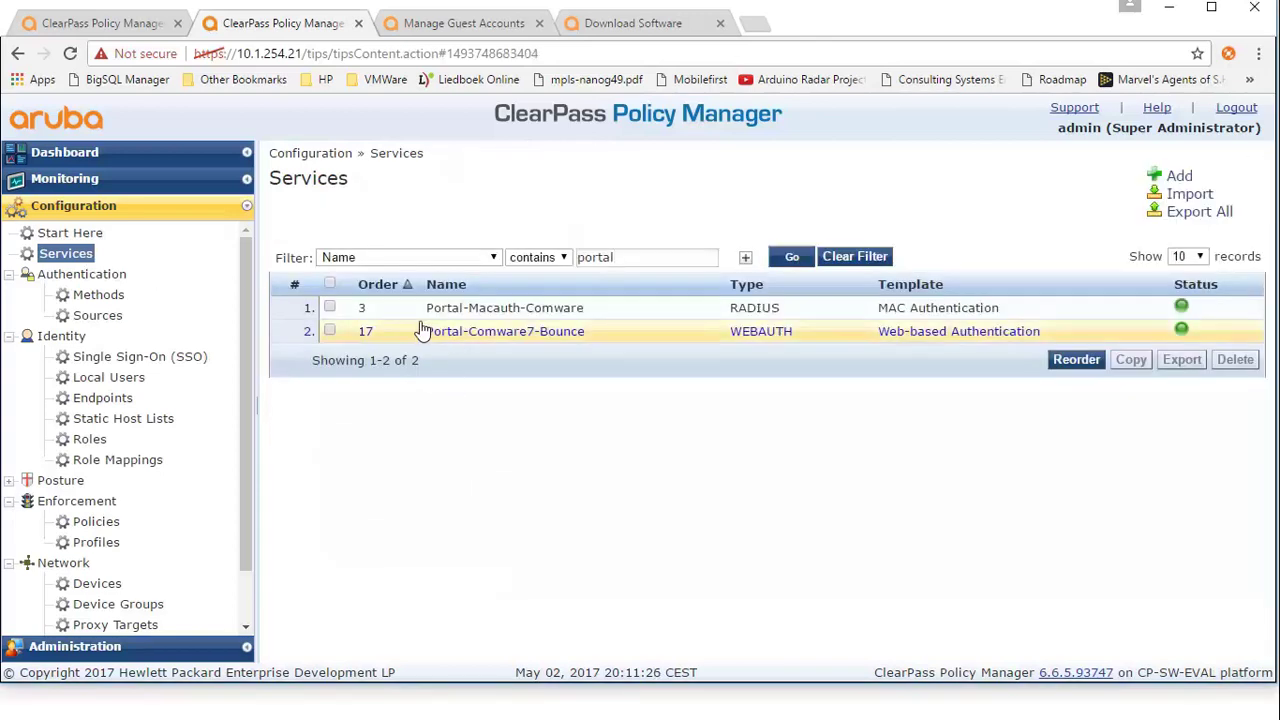
left_click(463, 312)
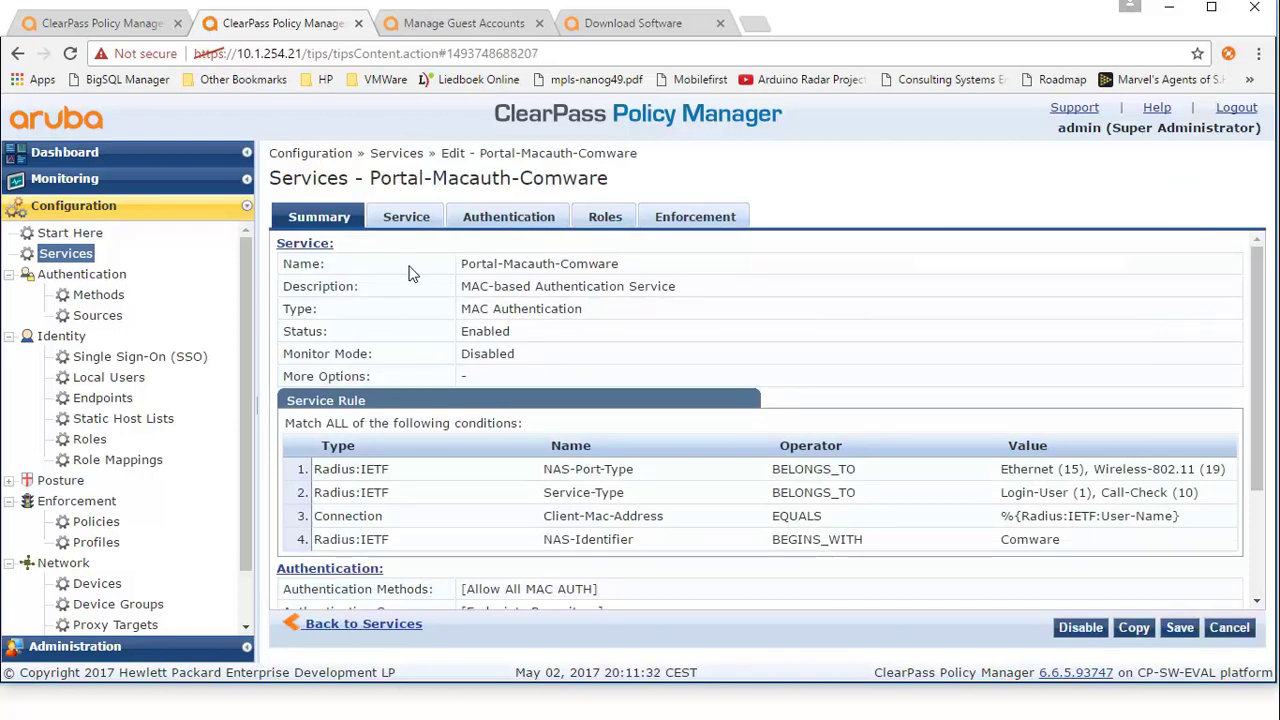
left_click(516, 222)
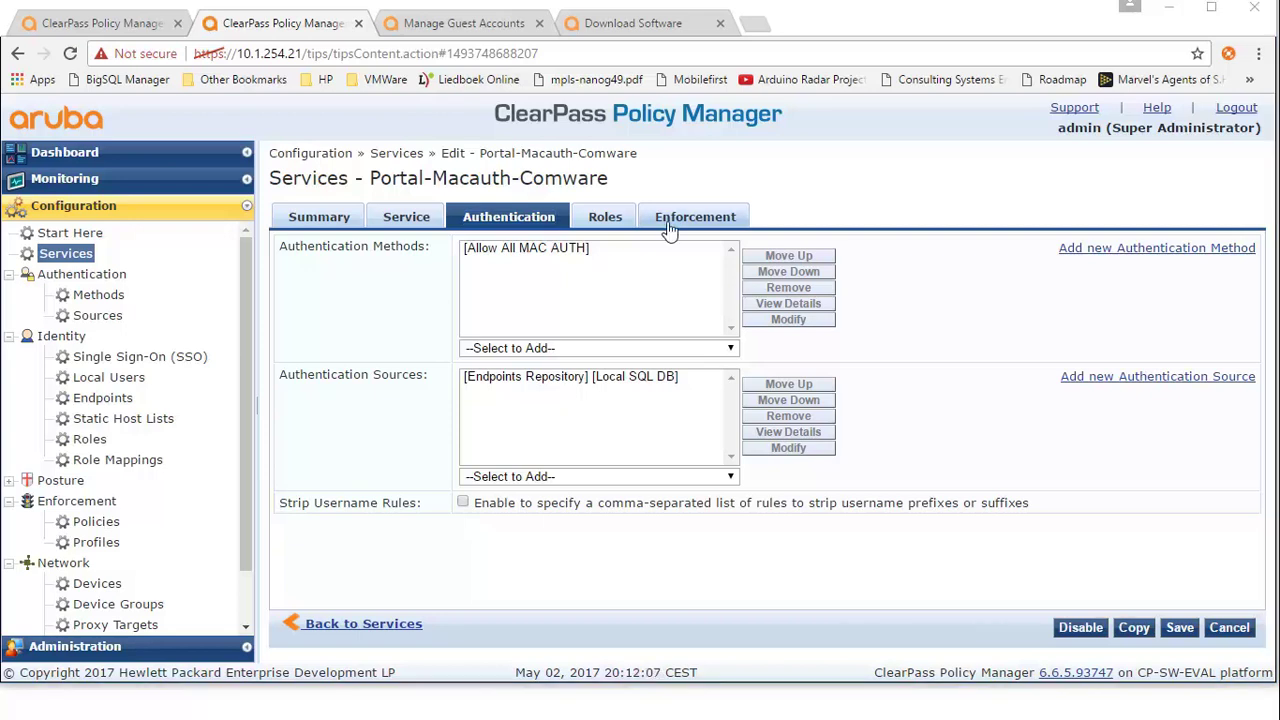
left_click(668, 226)
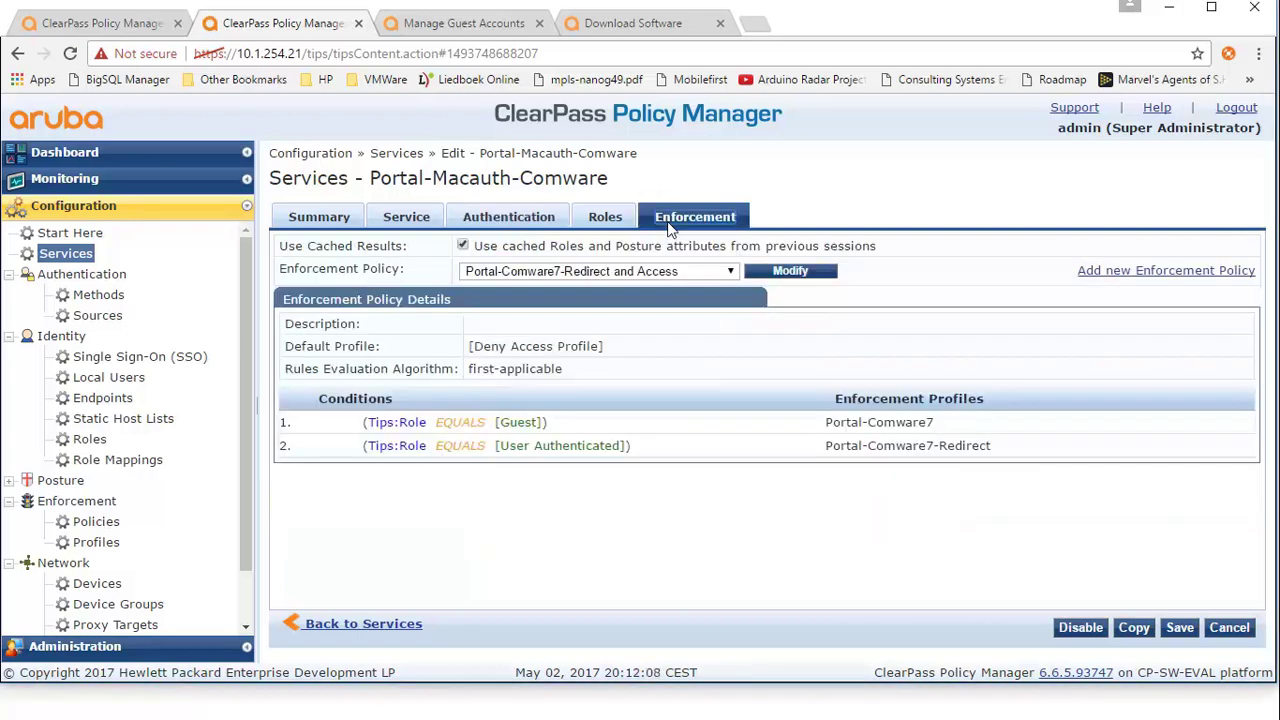
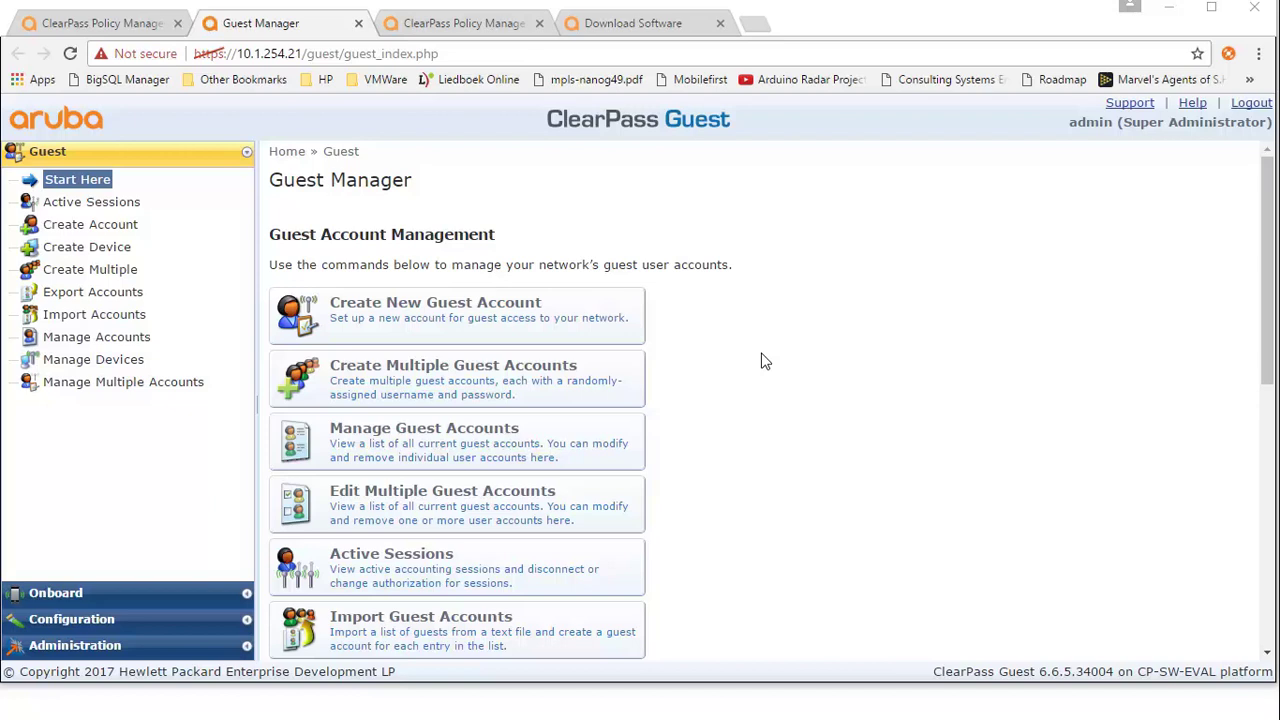
Step: In ClearPass Guest, open the comware web login for editing and examine its vendor, login form, destination and login delay settings
left_click(70, 619)
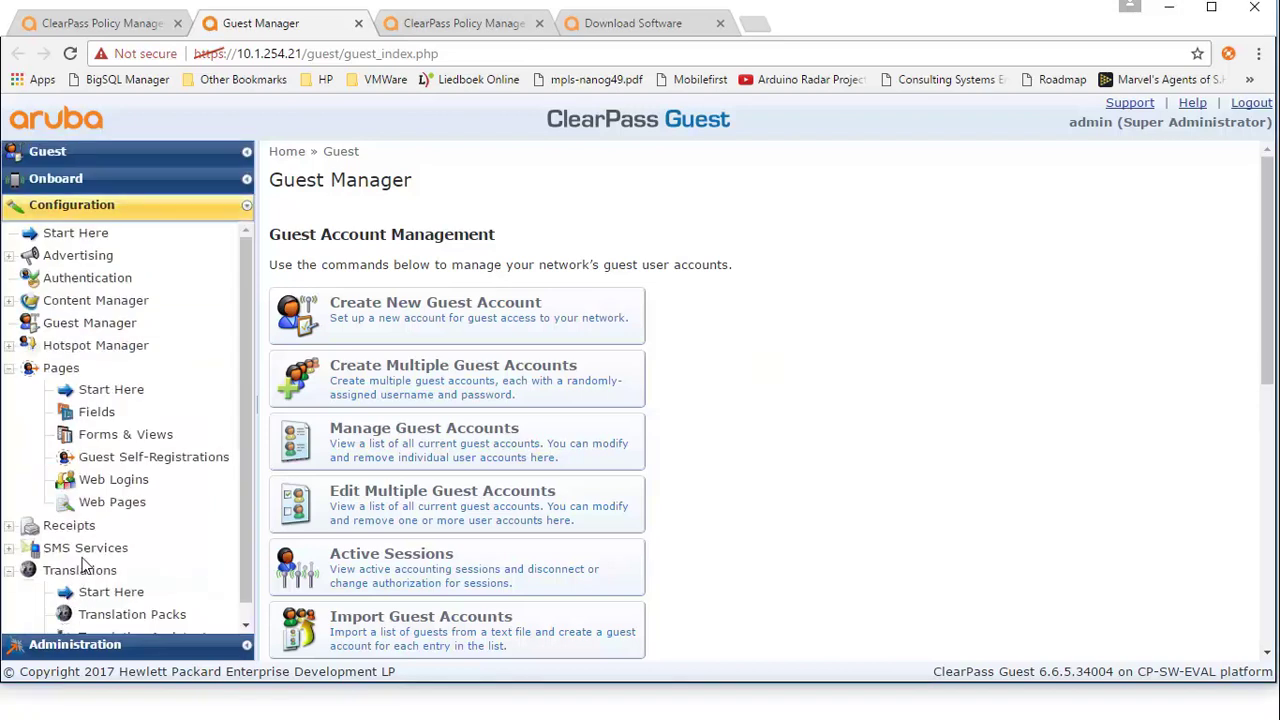
left_click(105, 484)
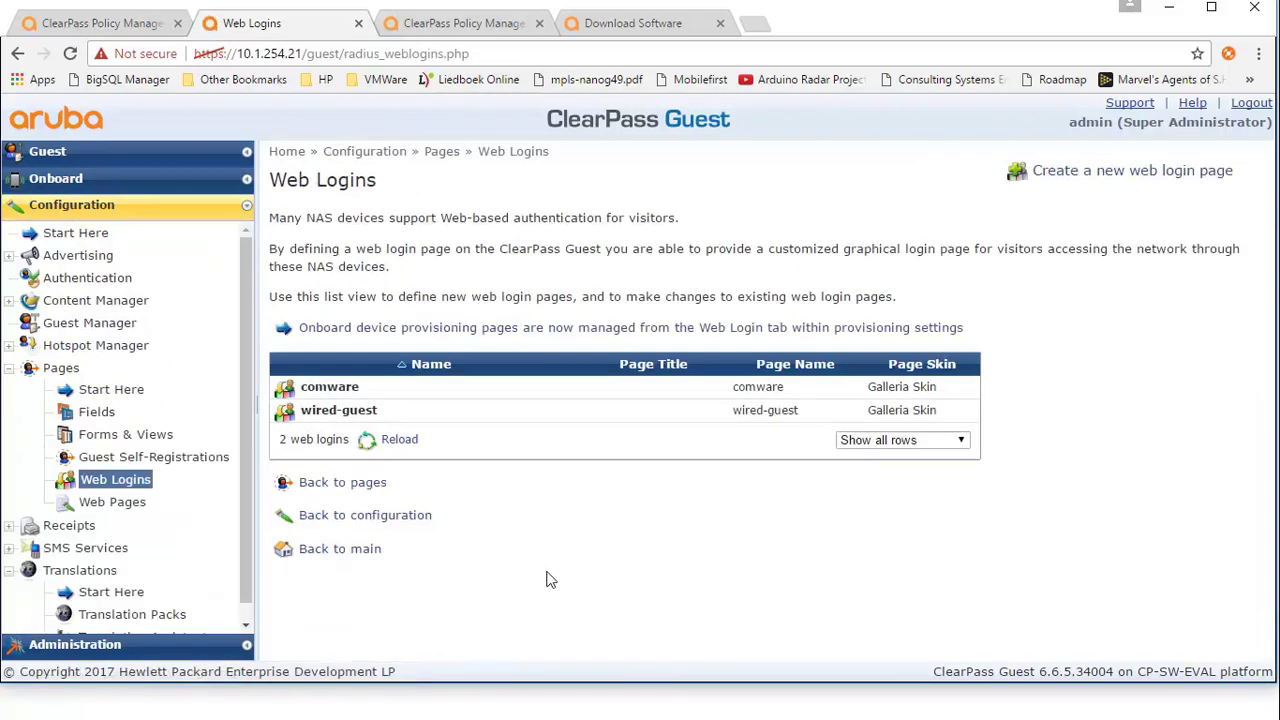
left_click(336, 397)
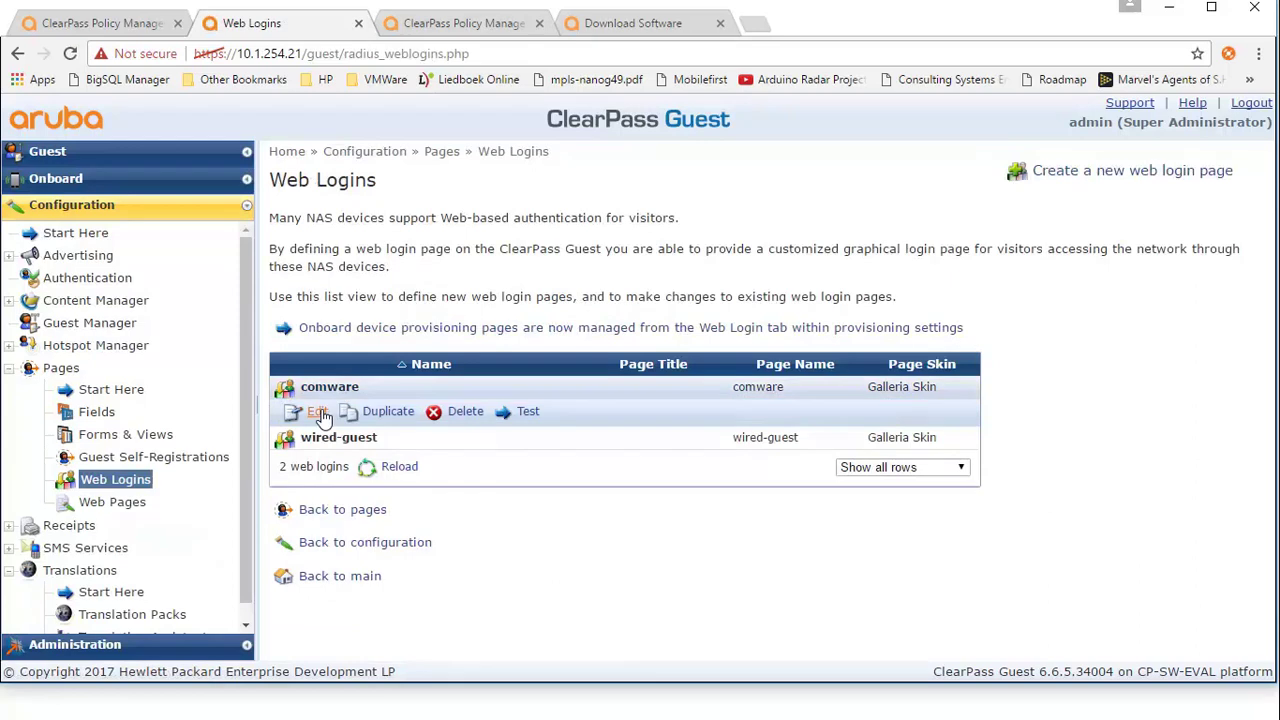
left_click(318, 411)
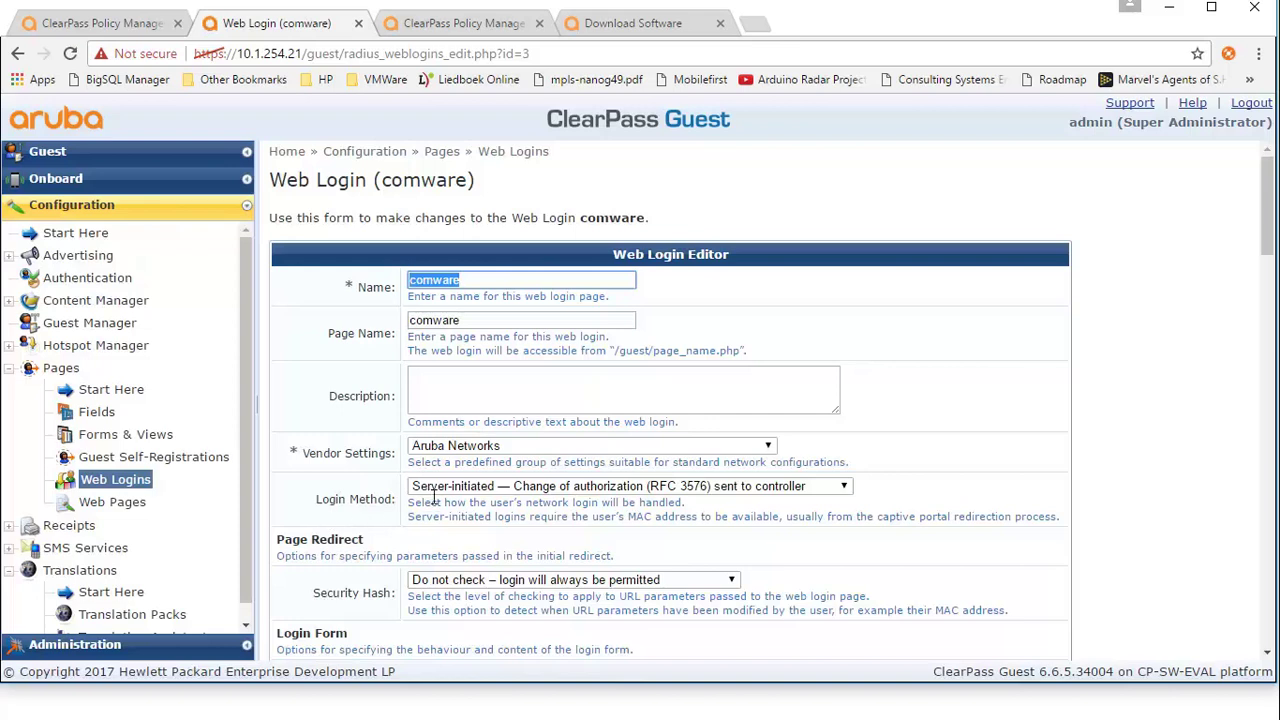
scroll(433, 500, "down", 5)
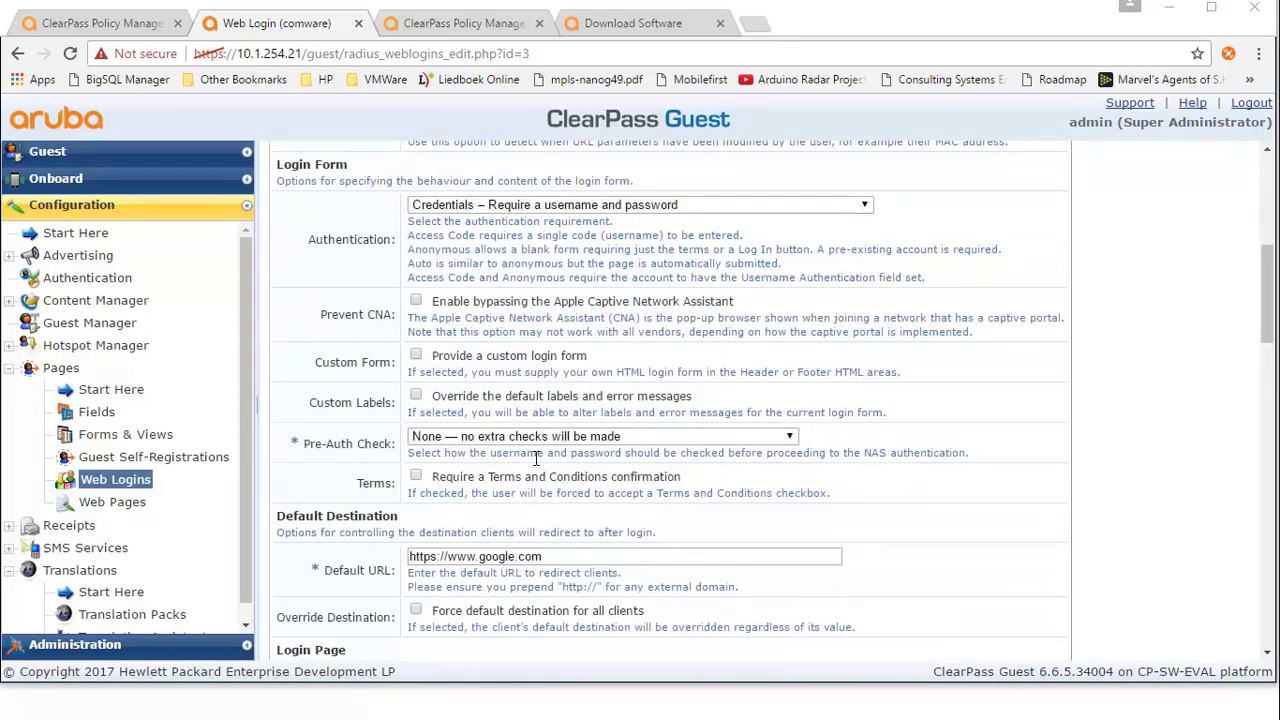
scroll(490, 452, "down", 2)
scroll(490, 447, "down", 2)
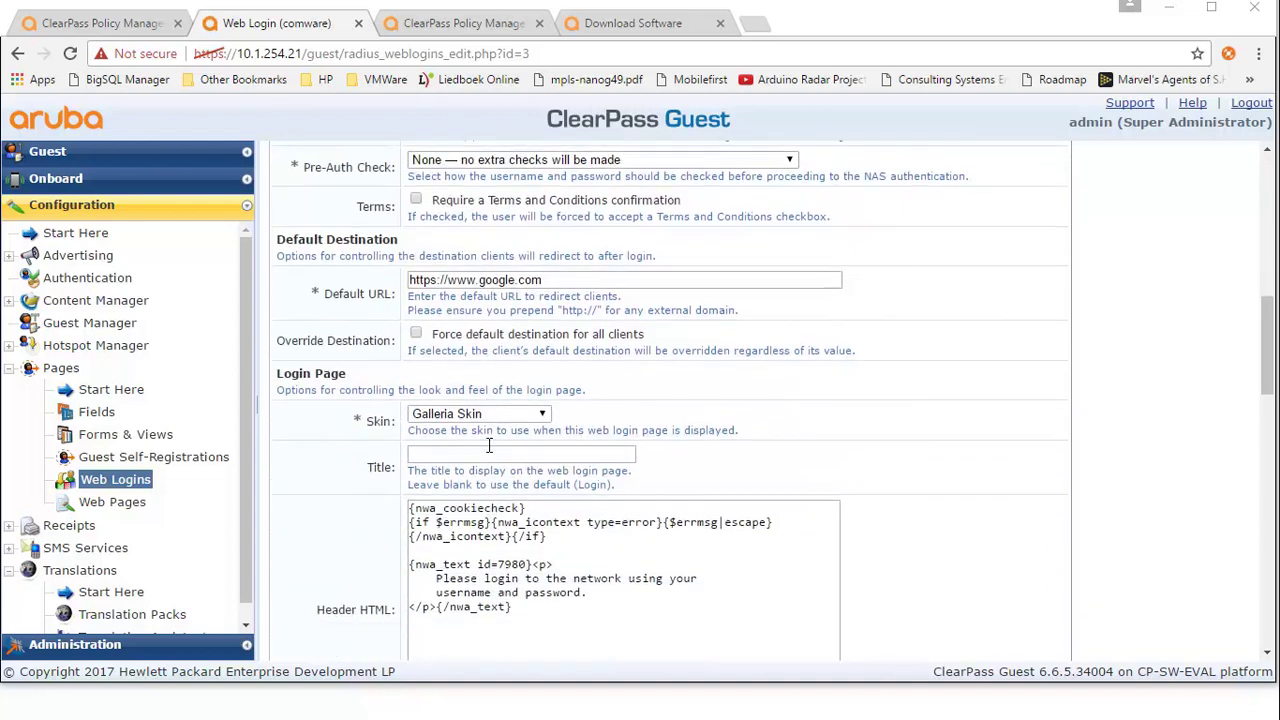
scroll(489, 446, "down", 1)
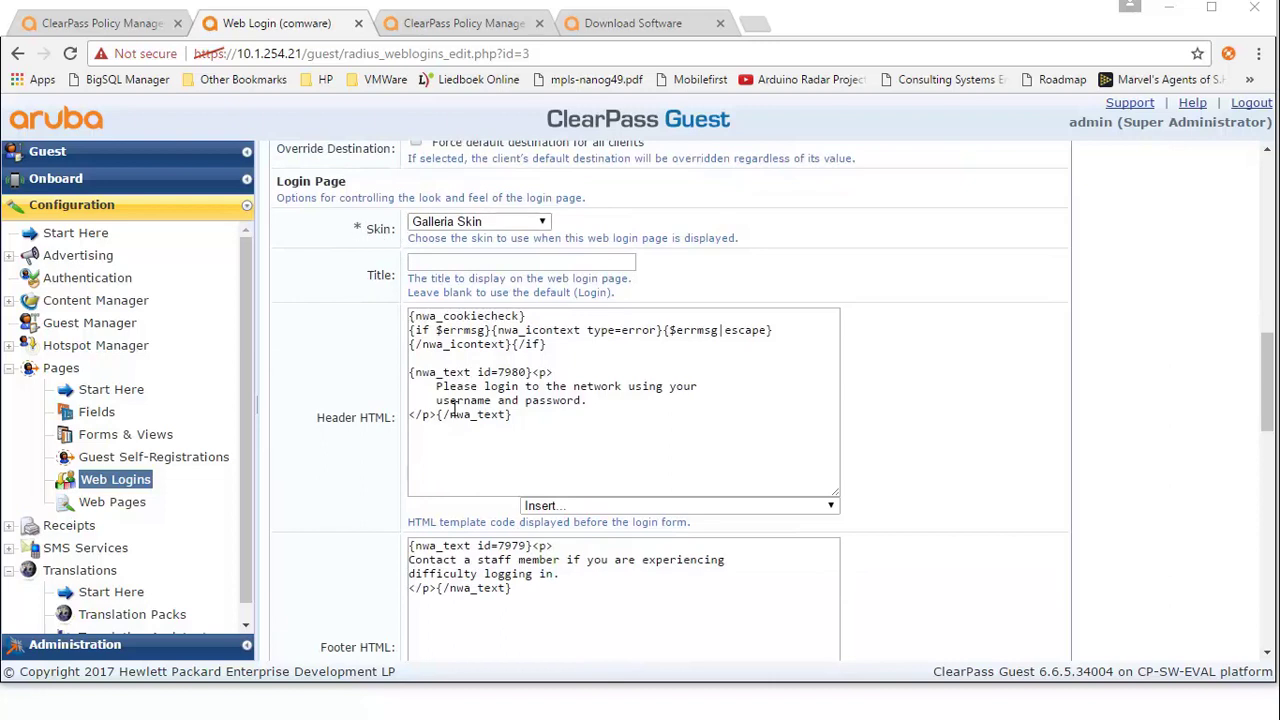
scroll(454, 408, "down", 3)
scroll(454, 408, "down", 4)
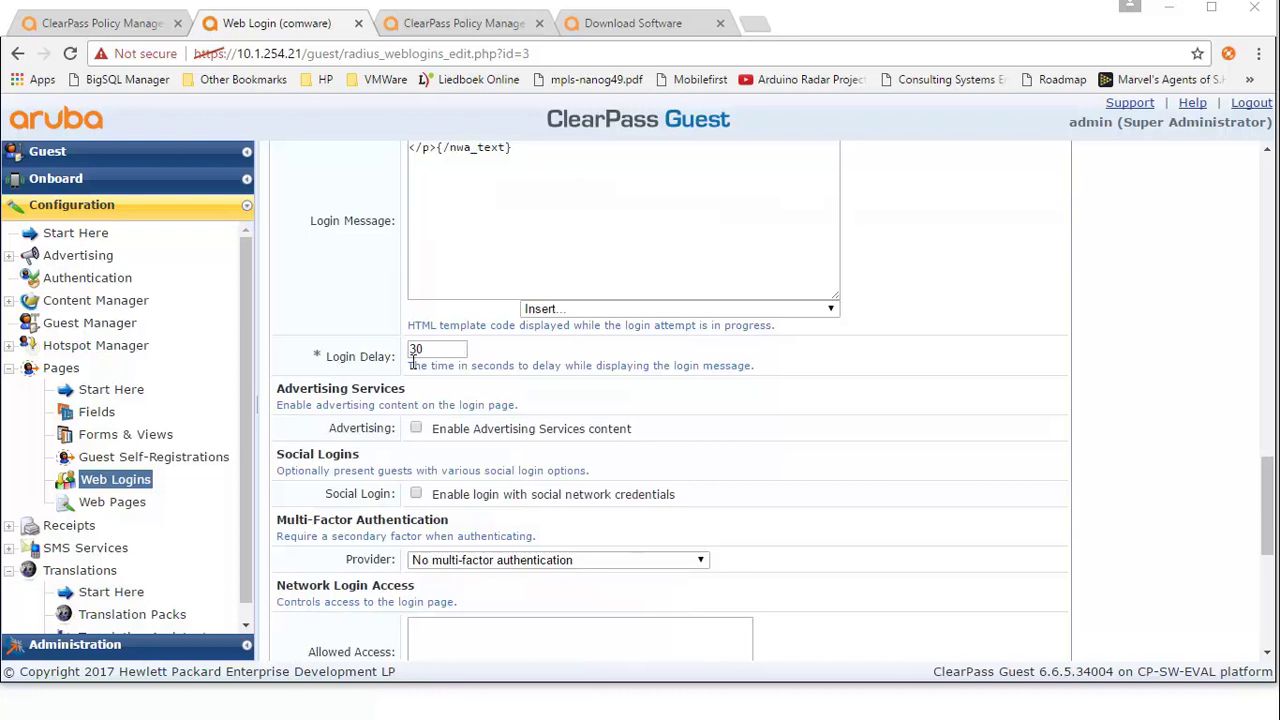
Step: Open the existing guest account's edit form and review its activation, expiration, role and session limit settings
left_click(46, 160)
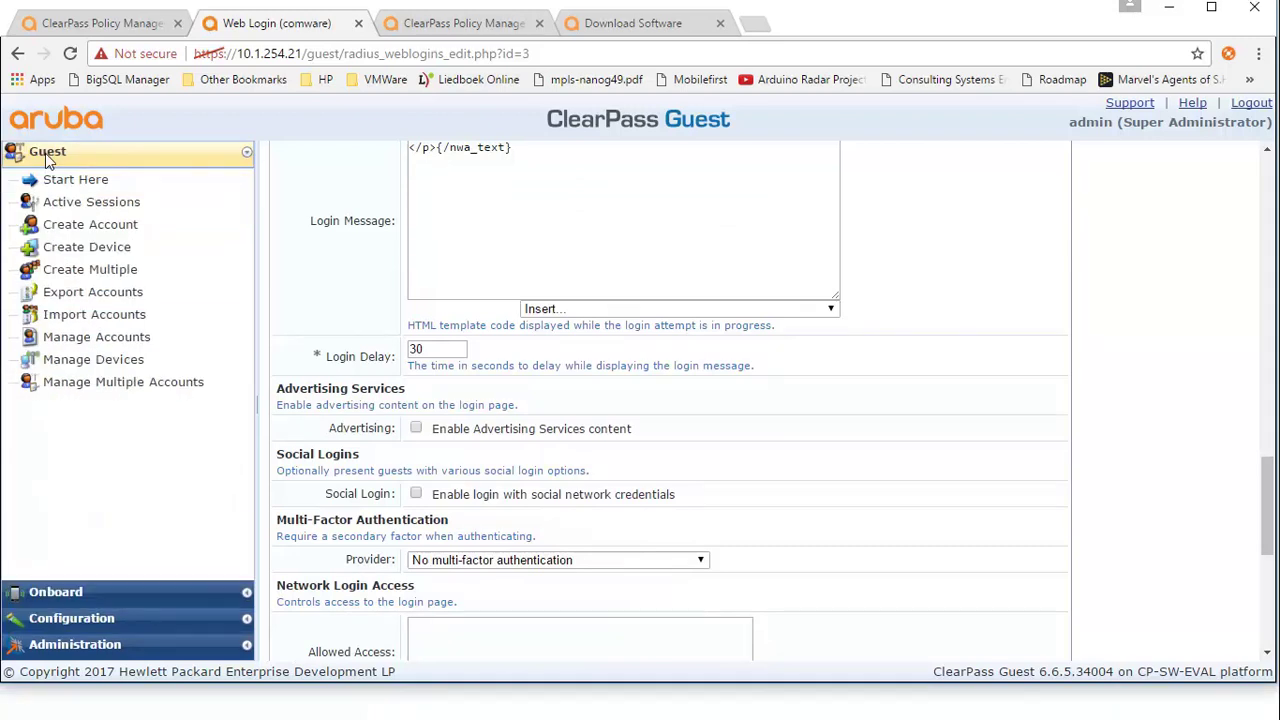
left_click(60, 336)
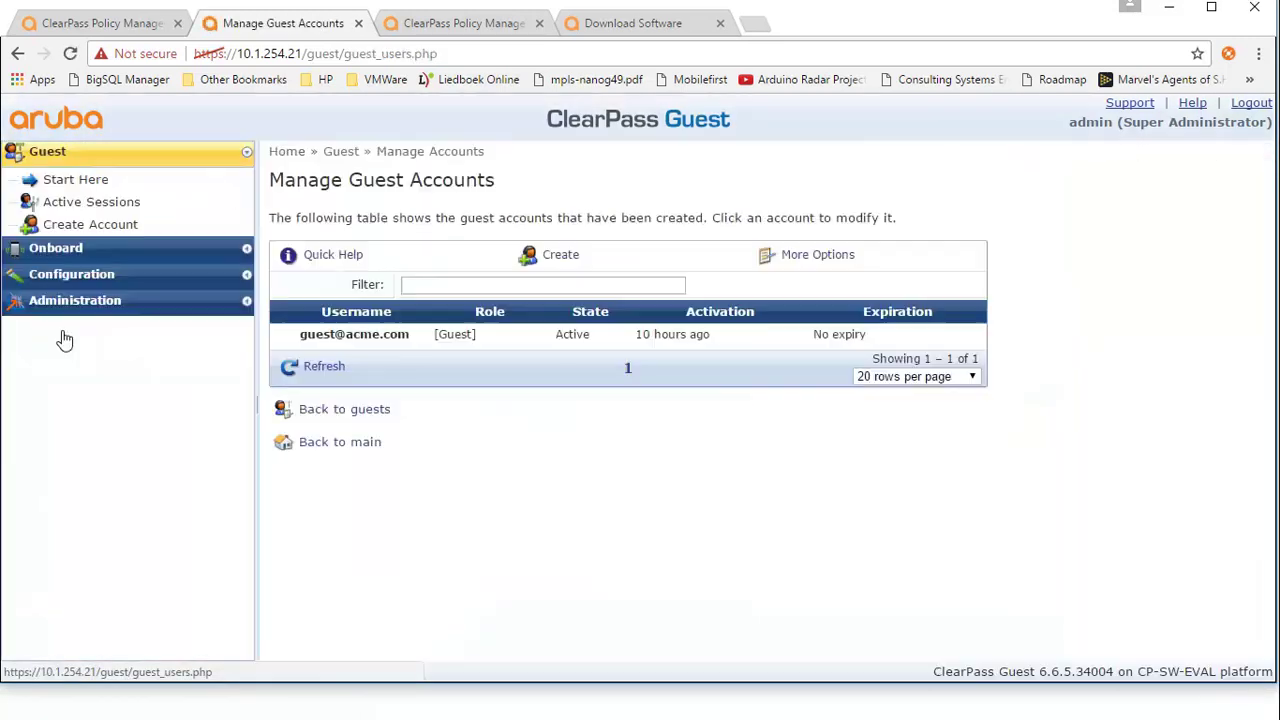
left_click(372, 336)
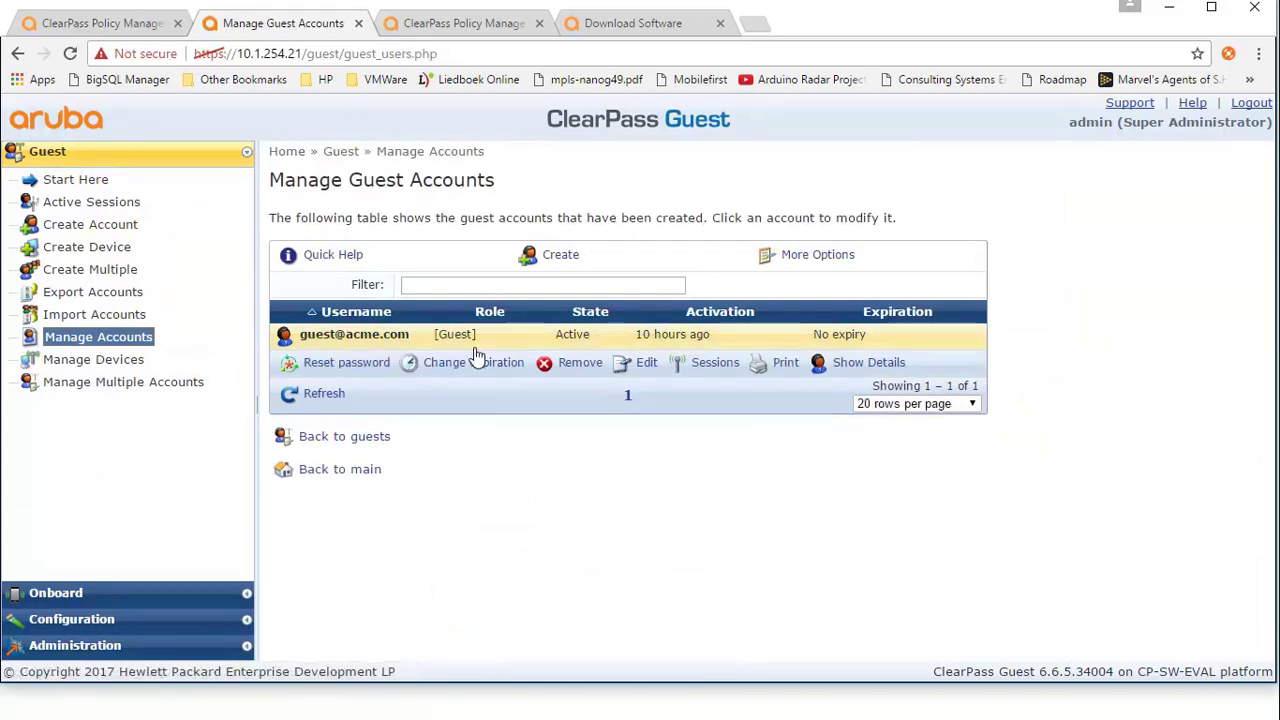
left_click(645, 366)
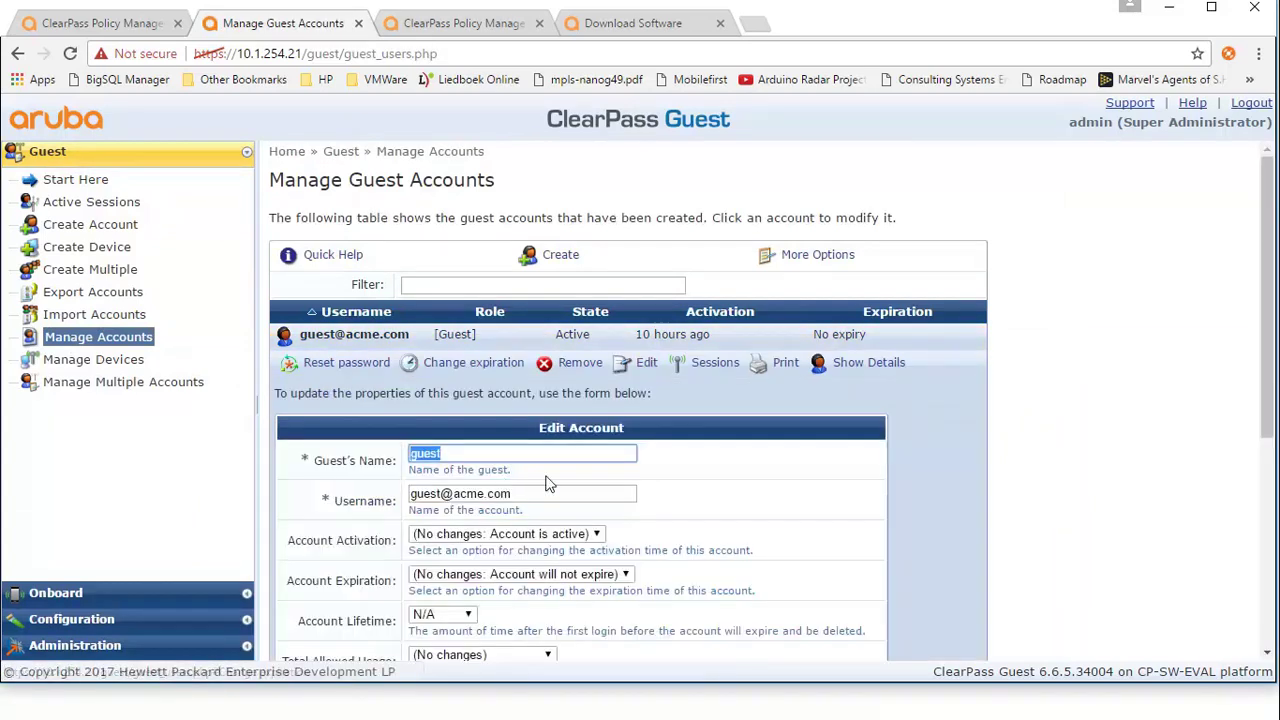
scroll(770, 487, "down", 1)
scroll(770, 487, "down", 1)
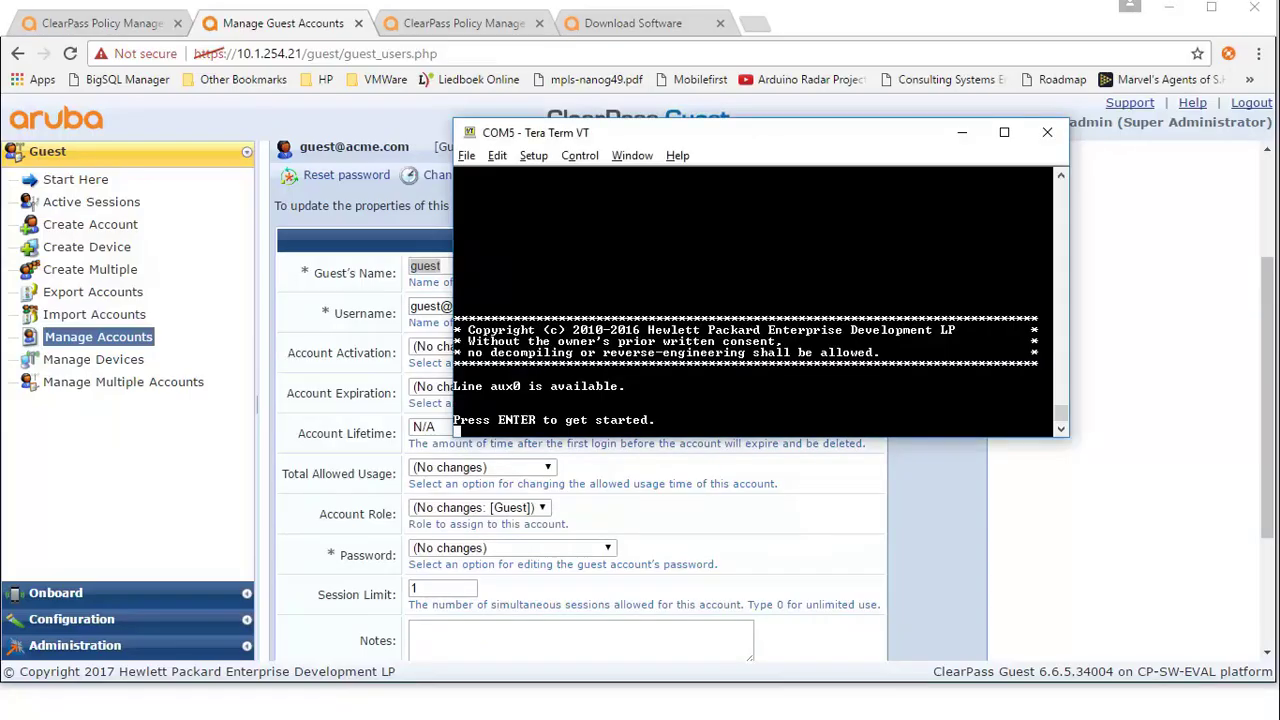
Step: In the Tera Term console of the Comware7 switch, enable terminal log and debugging output with term mon and term de
key("Return")
key("Return")
key("Return")
key("Return")
key("Return")
key("Return")
key("Return")
type("term mon")
key("Return")
type("term de")
key("Return")
Step: Enable debugging of MAC authentication events and RADIUS events on the switch, and enter system view
type("deb mac-auth ev")
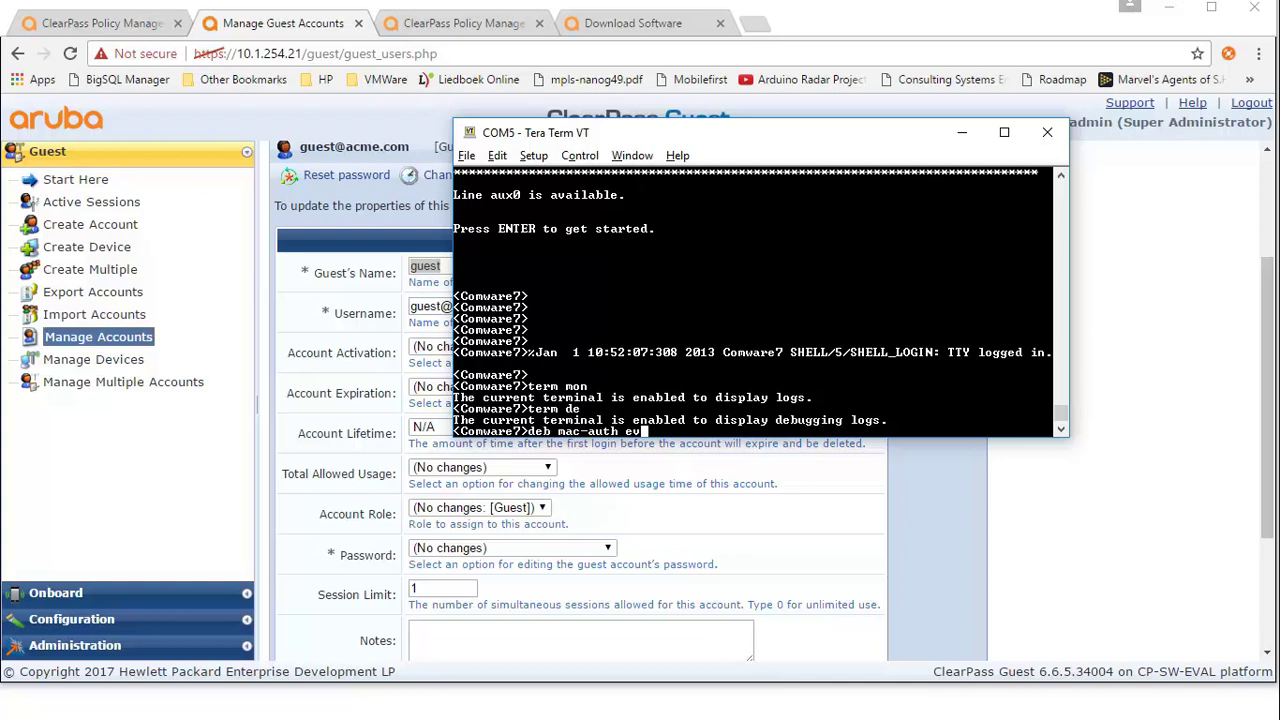
key("Tab")
key("Return")
type("deb ")
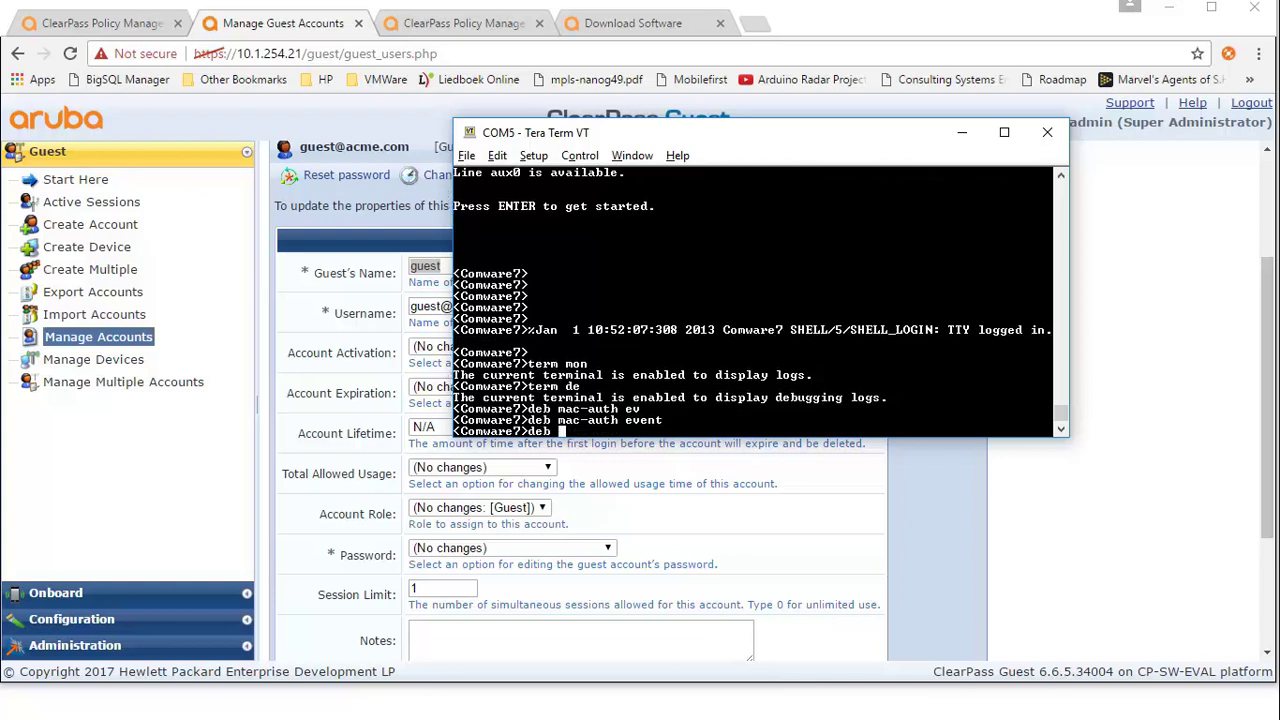
type("radius event")
key("Return")
type("sys")
key("Return")
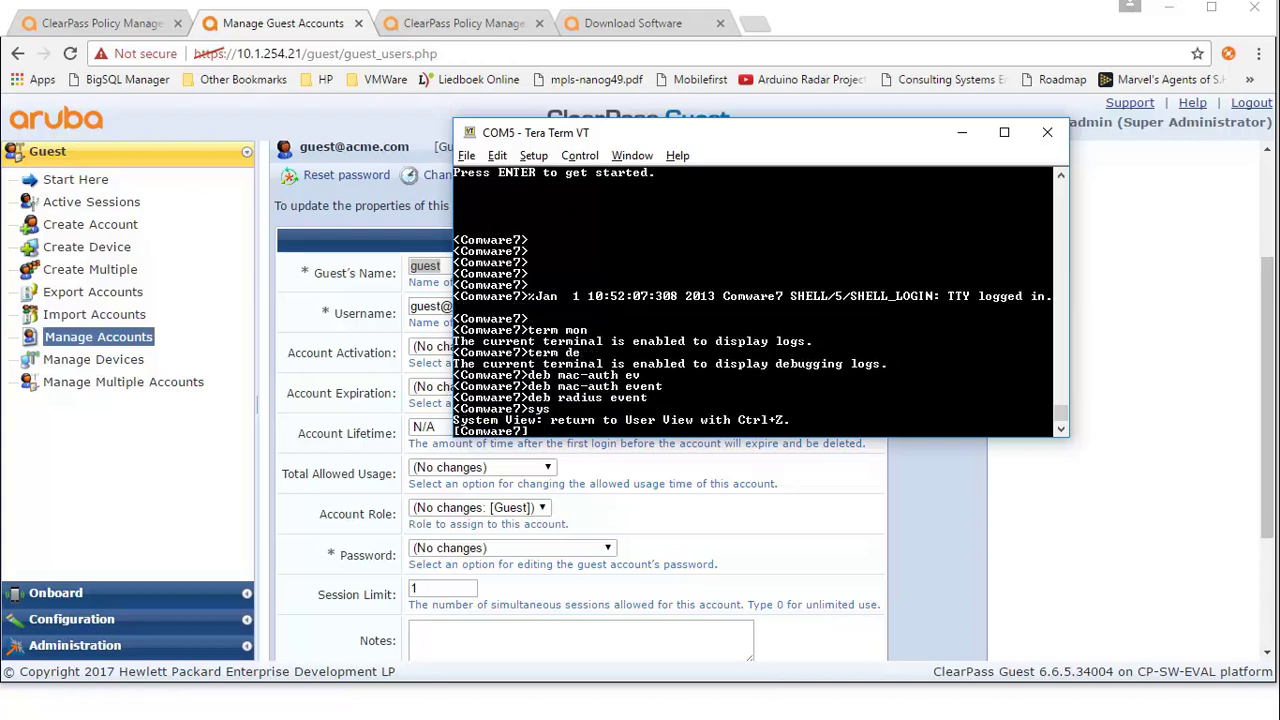
key("Return")
key("Return")
key("Return")
key("Return")
key("Return")
key("Return")
key("Return")
key("Return")
key("Return")
key("Return")
key("Return")
key("Return")
key("Return")
key("Return")
key("Return")
key("Return")
key("Return")
key("Return")
key("Return")
key("Return")
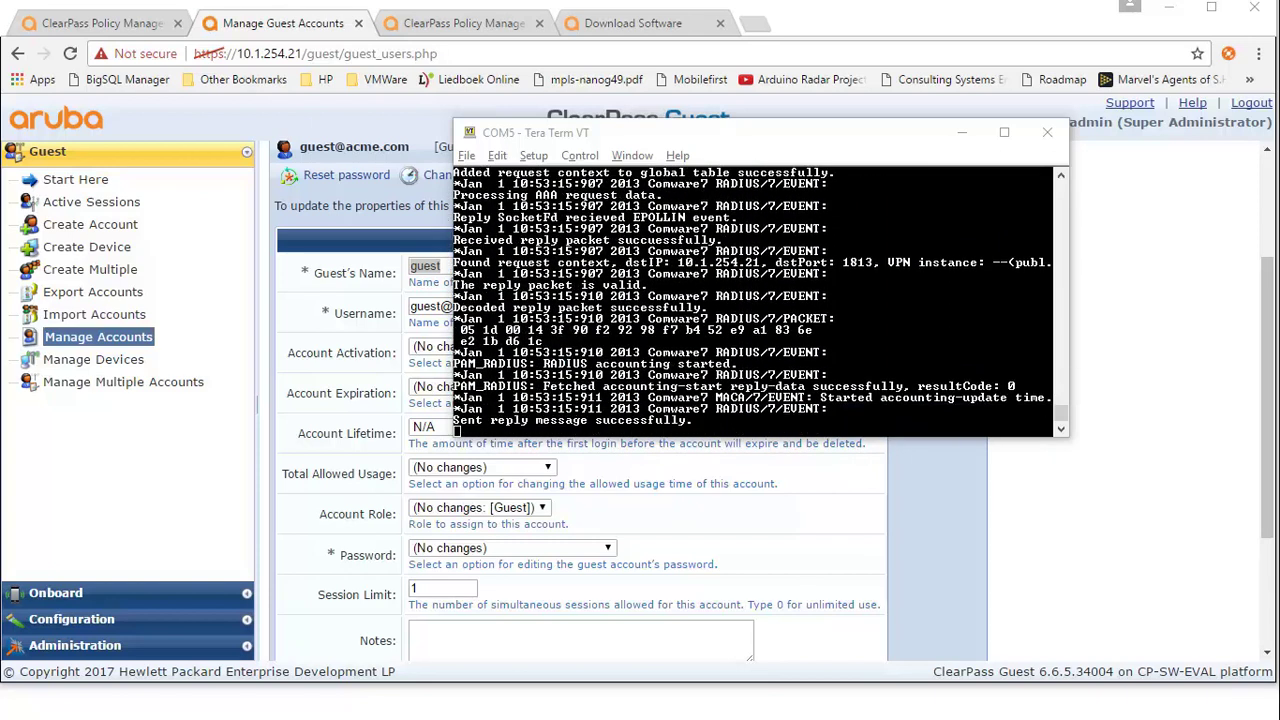
Step: Display the MAC authentication connection on interface gig 1/0/1 and highlight its authorization ACL and URL
left_click(734, 297)
key("Return")
key("Return")
key("Return")
key("Return")
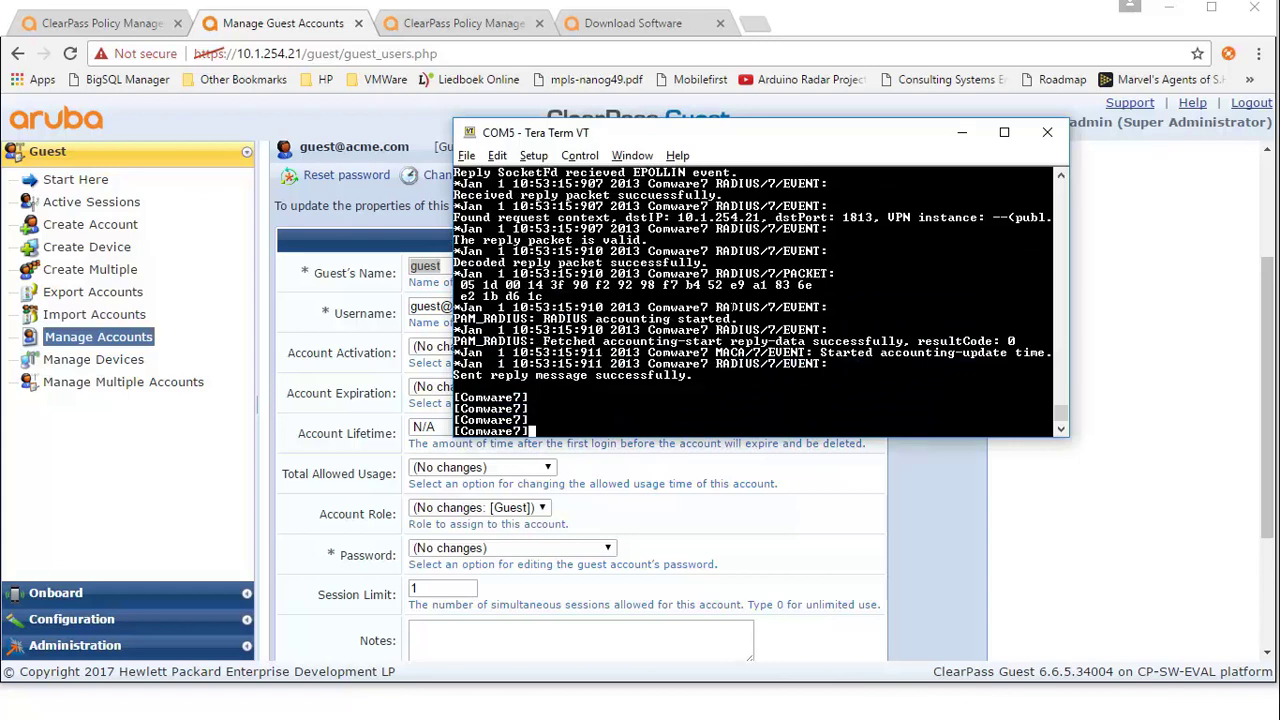
type("disp mac-auth")
key("Tab")
type("con")
key("Tab")
type("inter")
key("Tab")
type("gig 1/0/1")
key("Return")
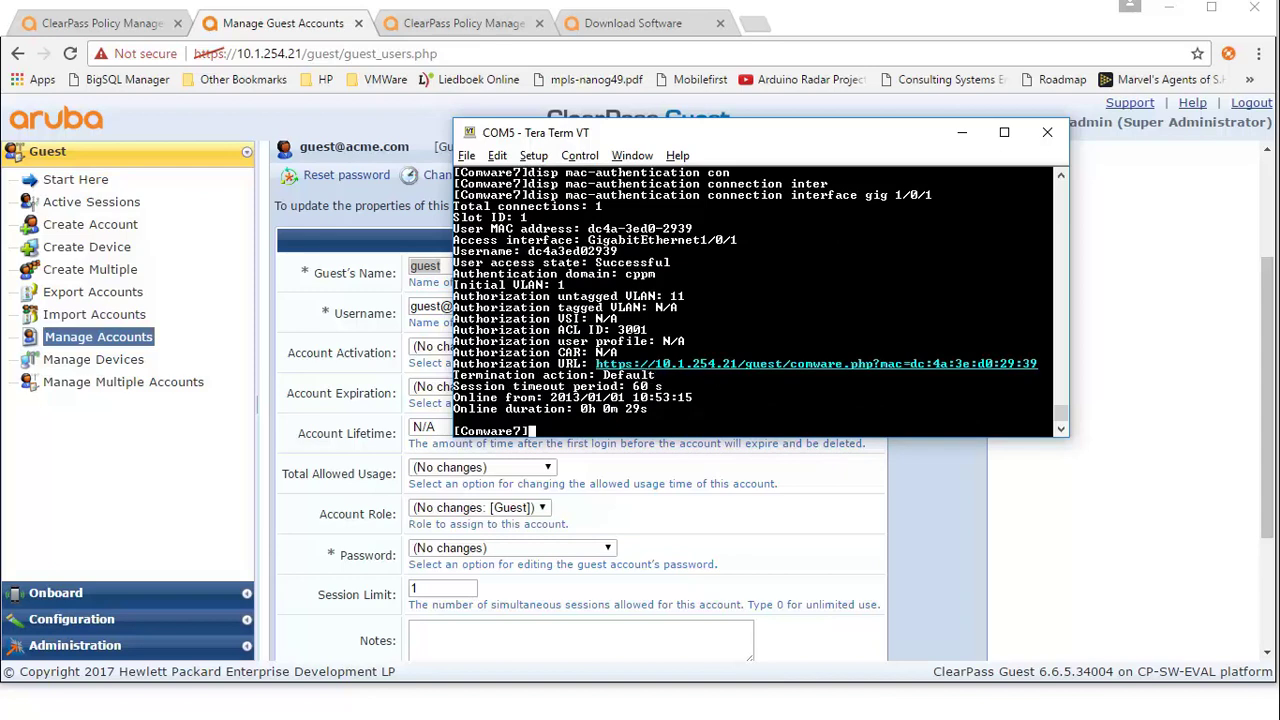
left_click_drag(650, 329, 452, 329)
left_click_drag(1038, 364, 453, 364)
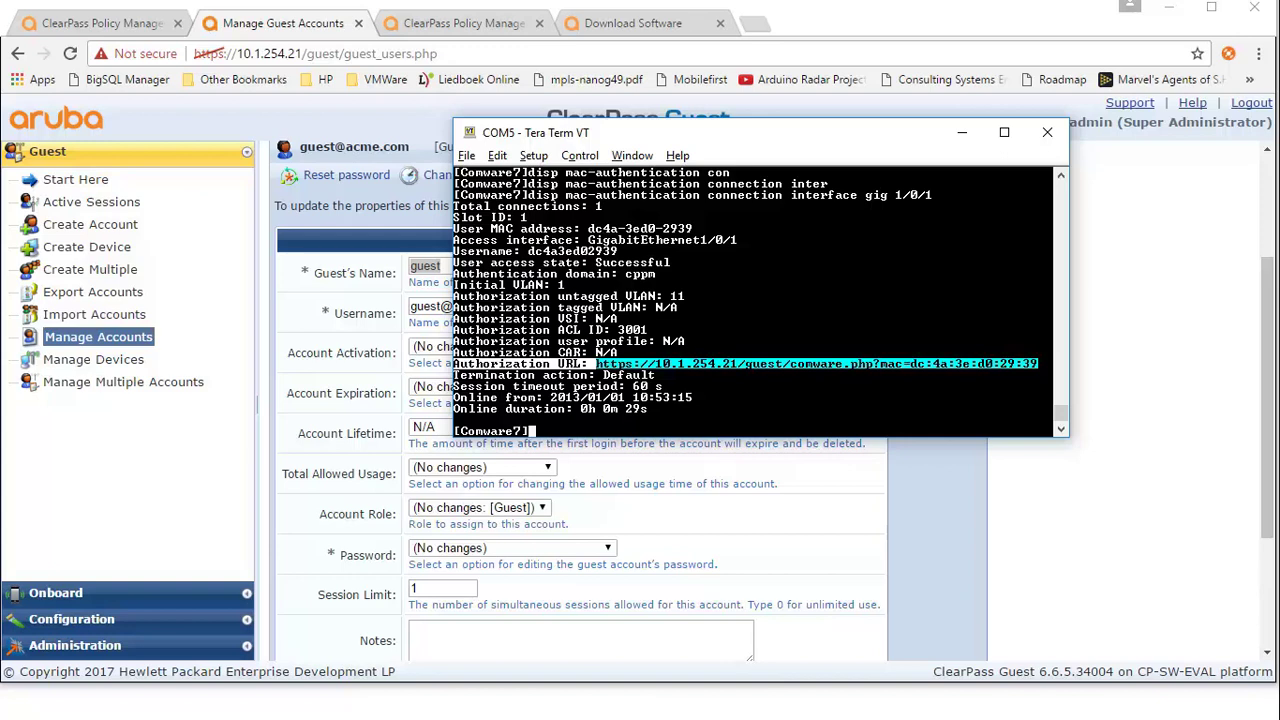
key("Return")
key("Return")
key("Return")
key("Return")
key("Return")
key("Return")
key("Return")
key("Return")
key("Return")
key("Return")
key("Return")
key("Return")
key("Return")
key("Return")
key("Return")
key("Return")
key("Return")
key("Return")
key("Return")
key("Return")
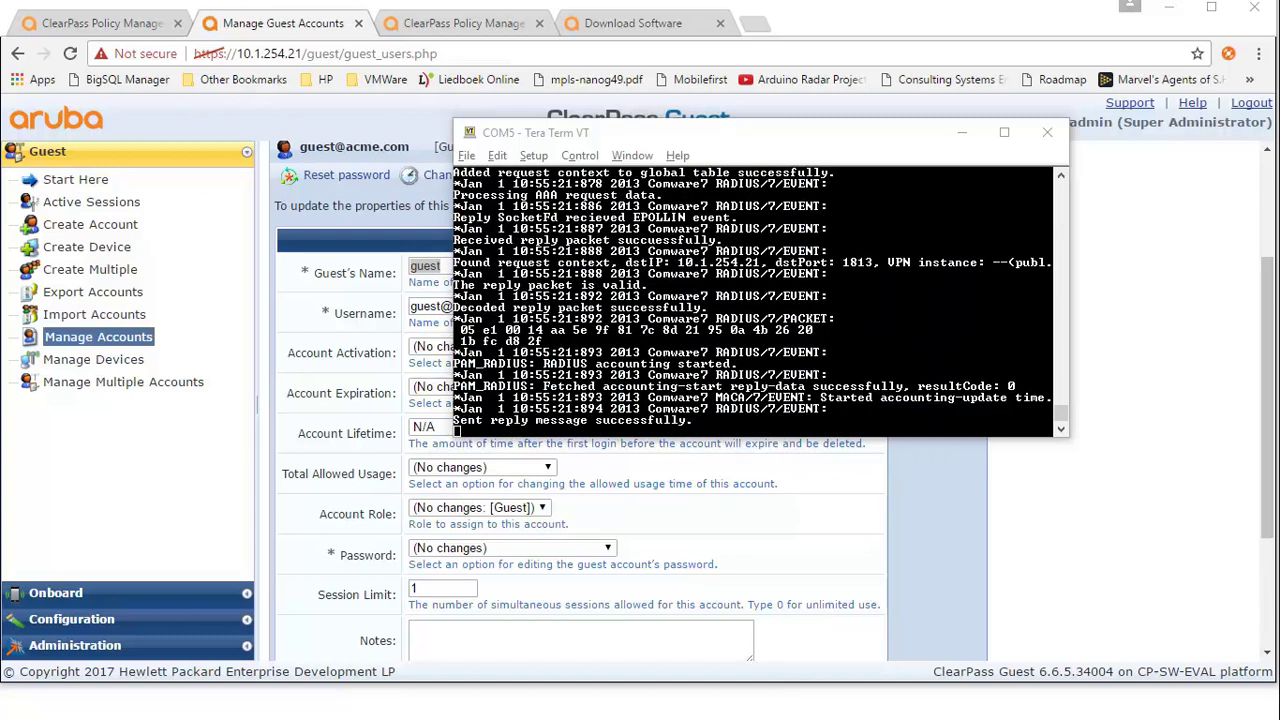
Step: Display the MAC authentication connection on interface gig 1/0/1 again to examine the authorization assigned after the new authentication
key("Return")
key("Return")
key("Return")
key("Return")
key("Return")
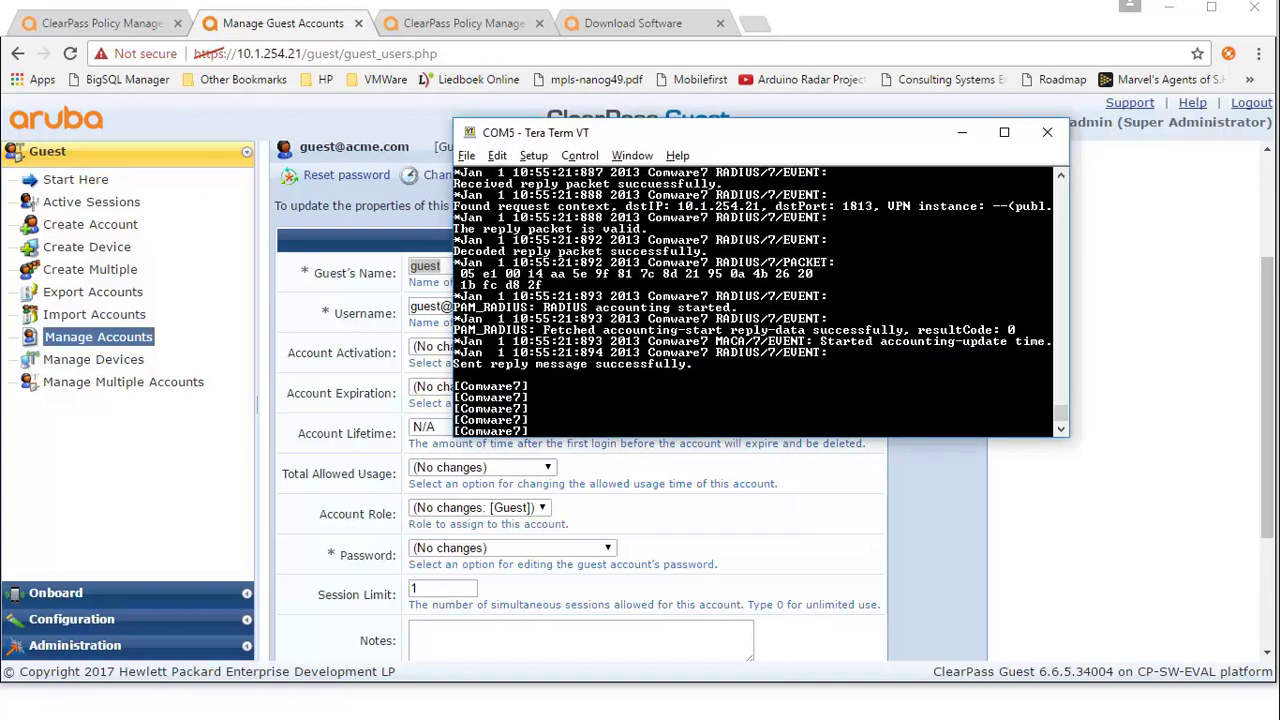
type("disp mac-auth con int gig 1/")
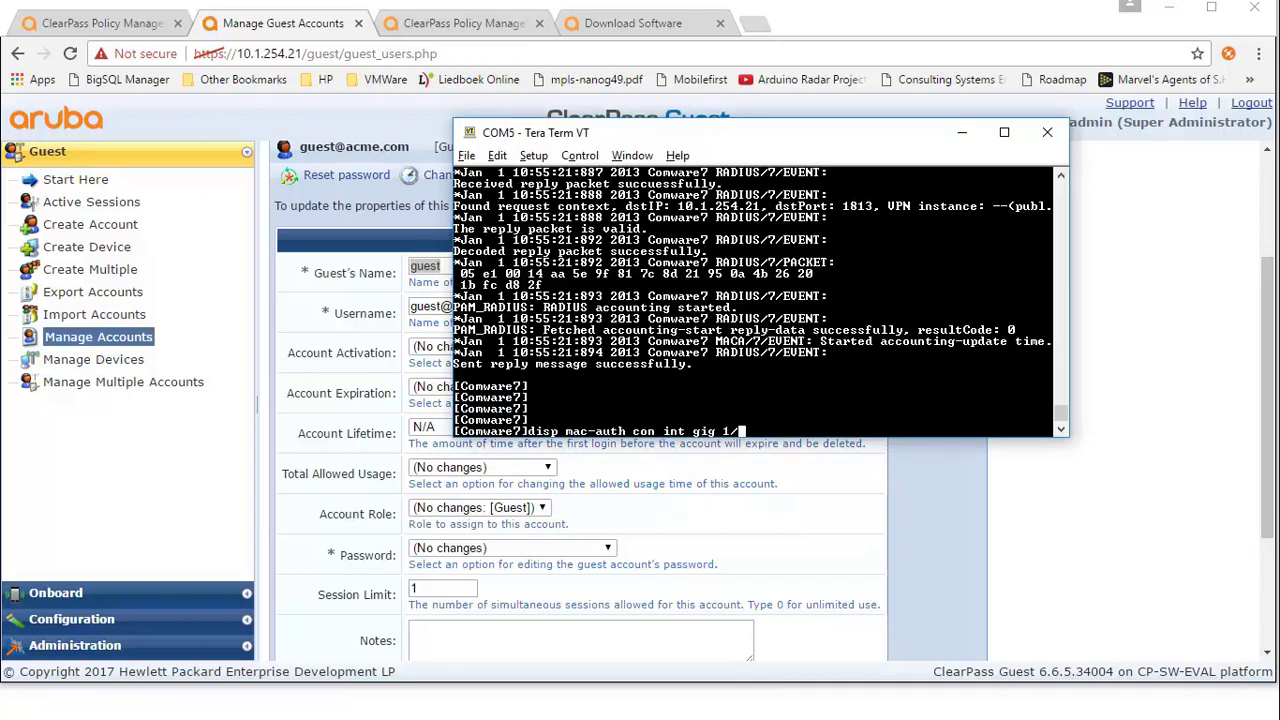
type("0/1")
key("Return")
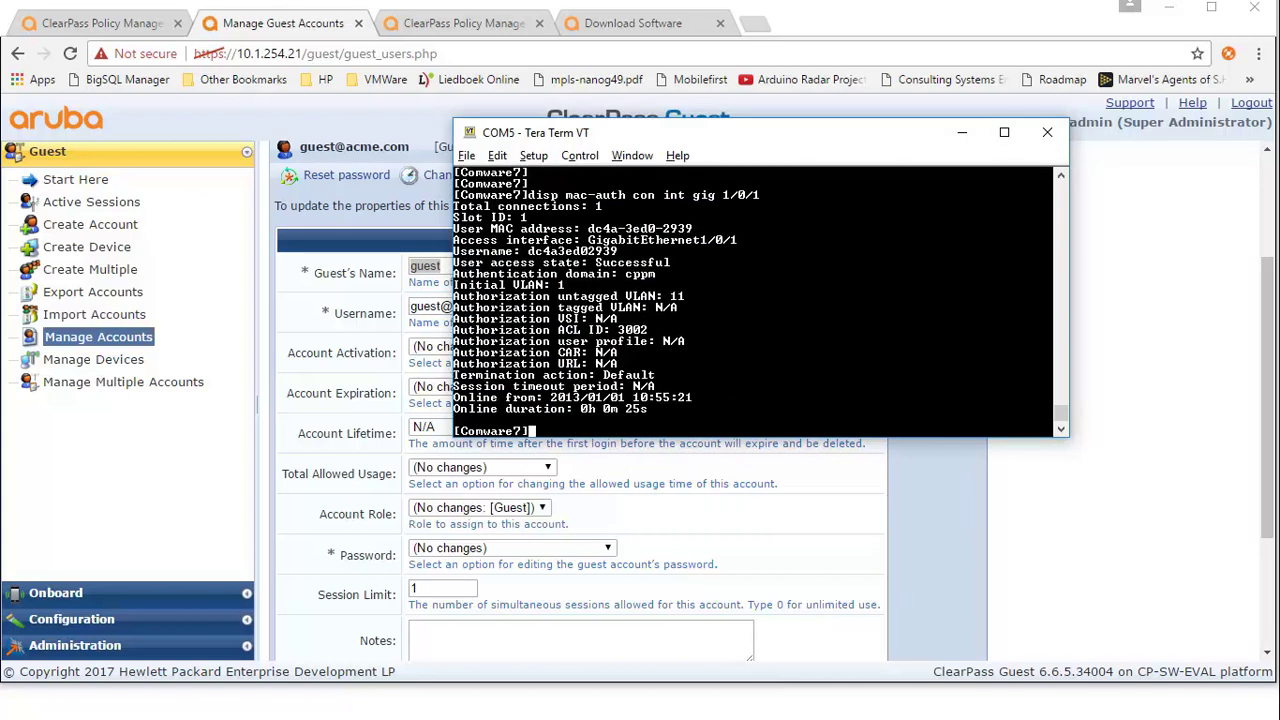
Step: Highlight the authorization ACL ID line in the console's MAC authentication output
left_click_drag(663, 330, 460, 332)
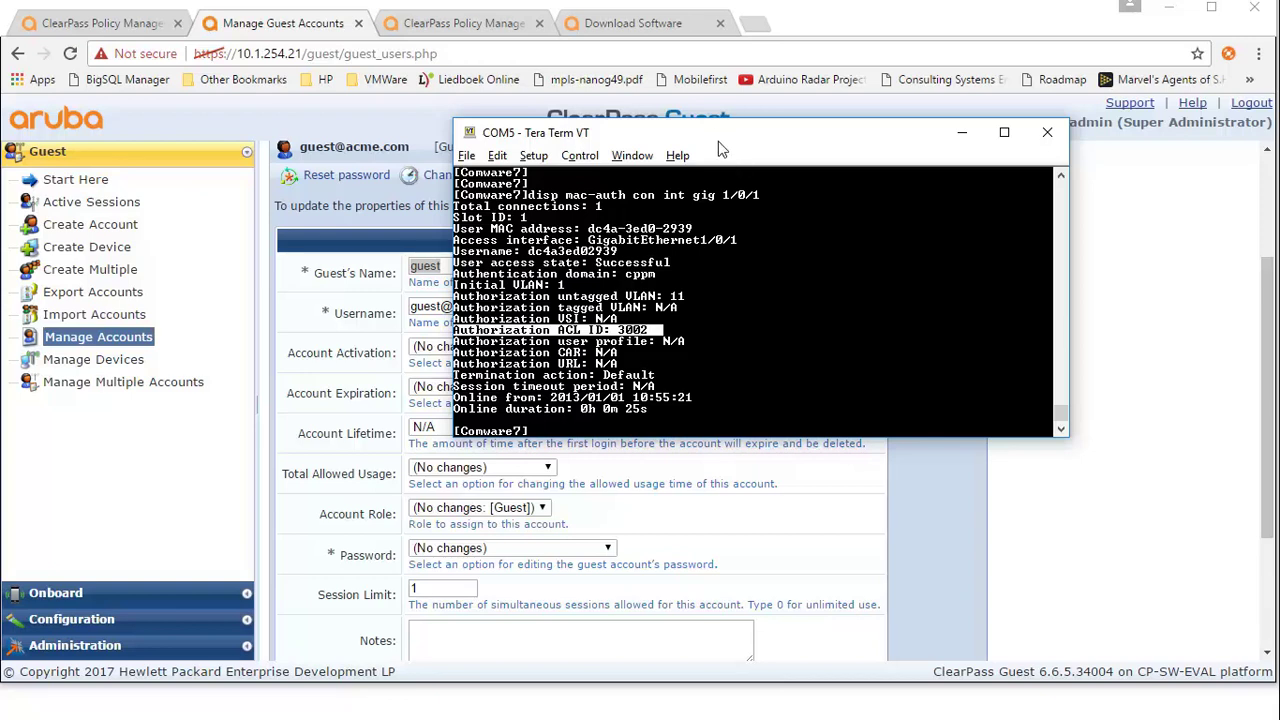
left_click_drag(715, 137, 733, 172)
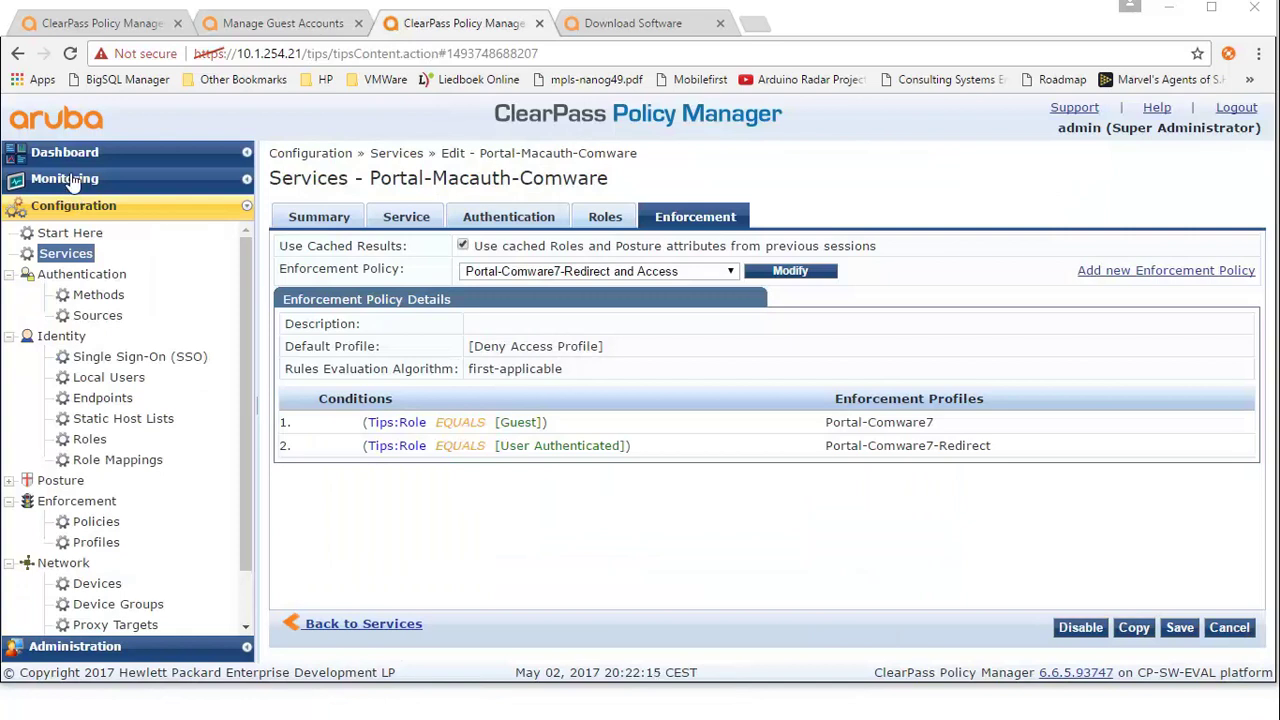
Step: Switch to ClearPass Policy Manager, open the Access Tracker details of the 20:18:38 RADIUS request and highlight its enforcement profile
left_click(66, 178)
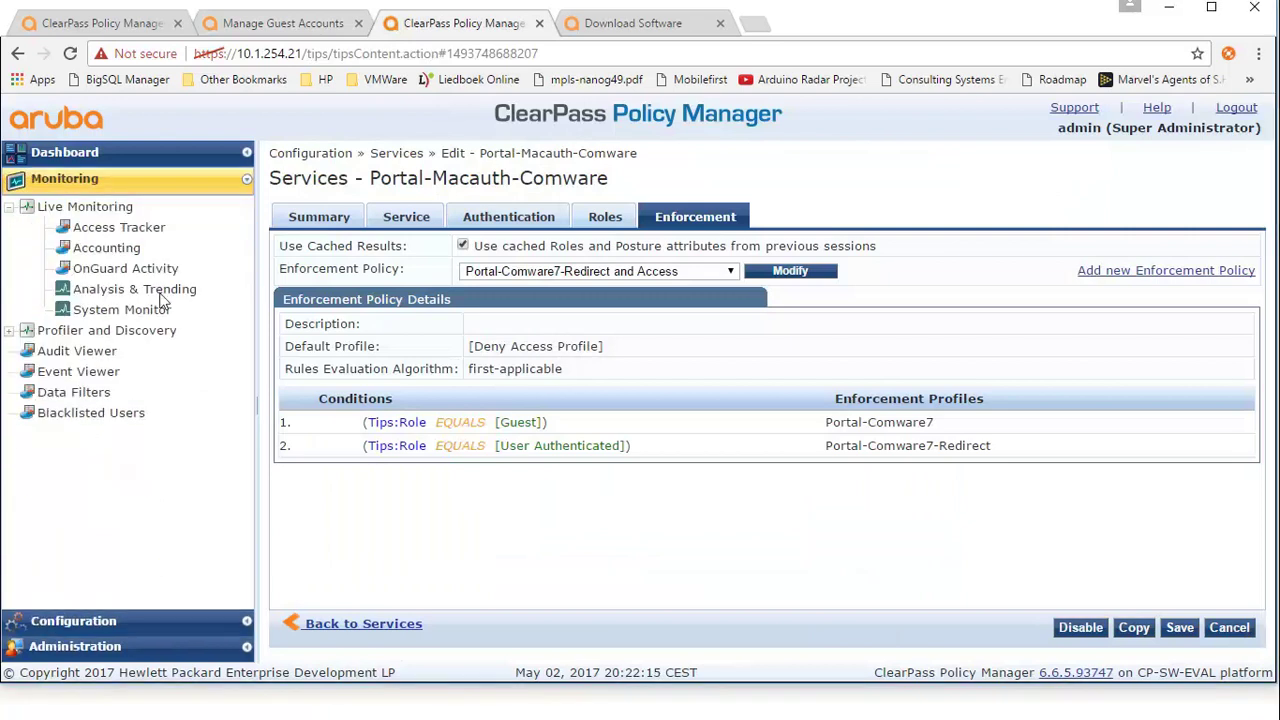
left_click(117, 228)
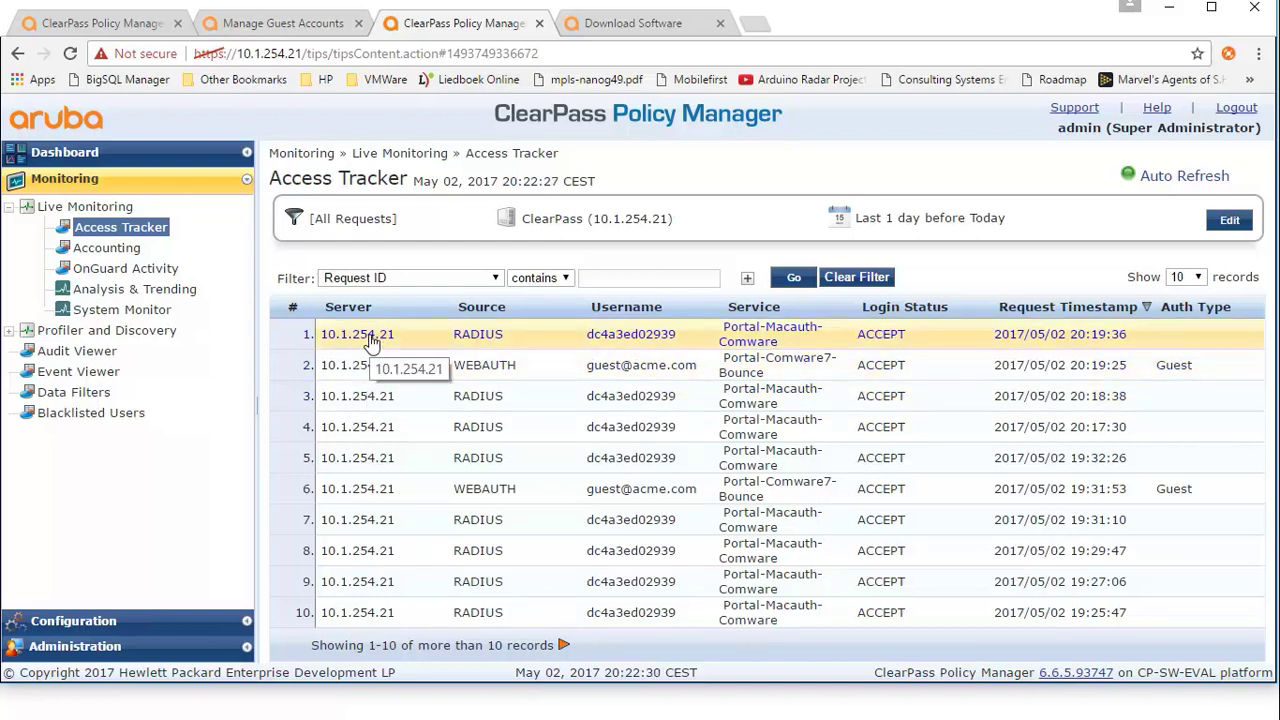
left_click(372, 400)
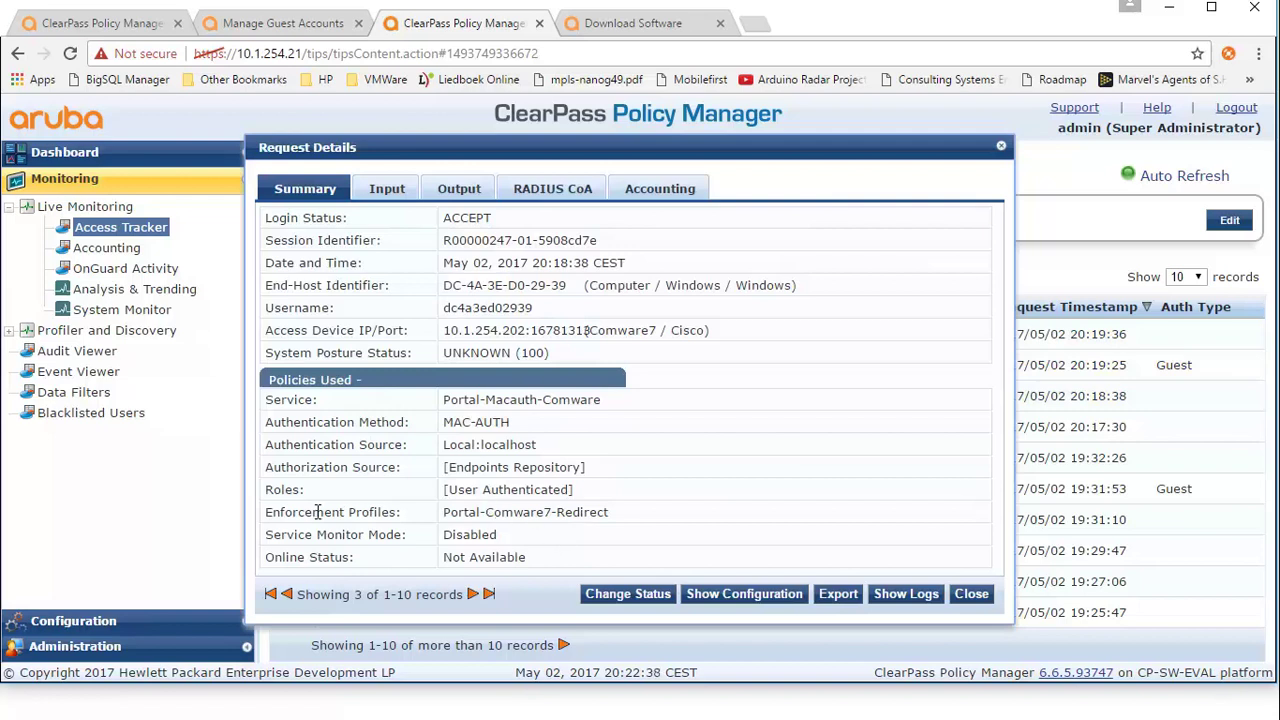
left_click_drag(609, 516, 440, 520)
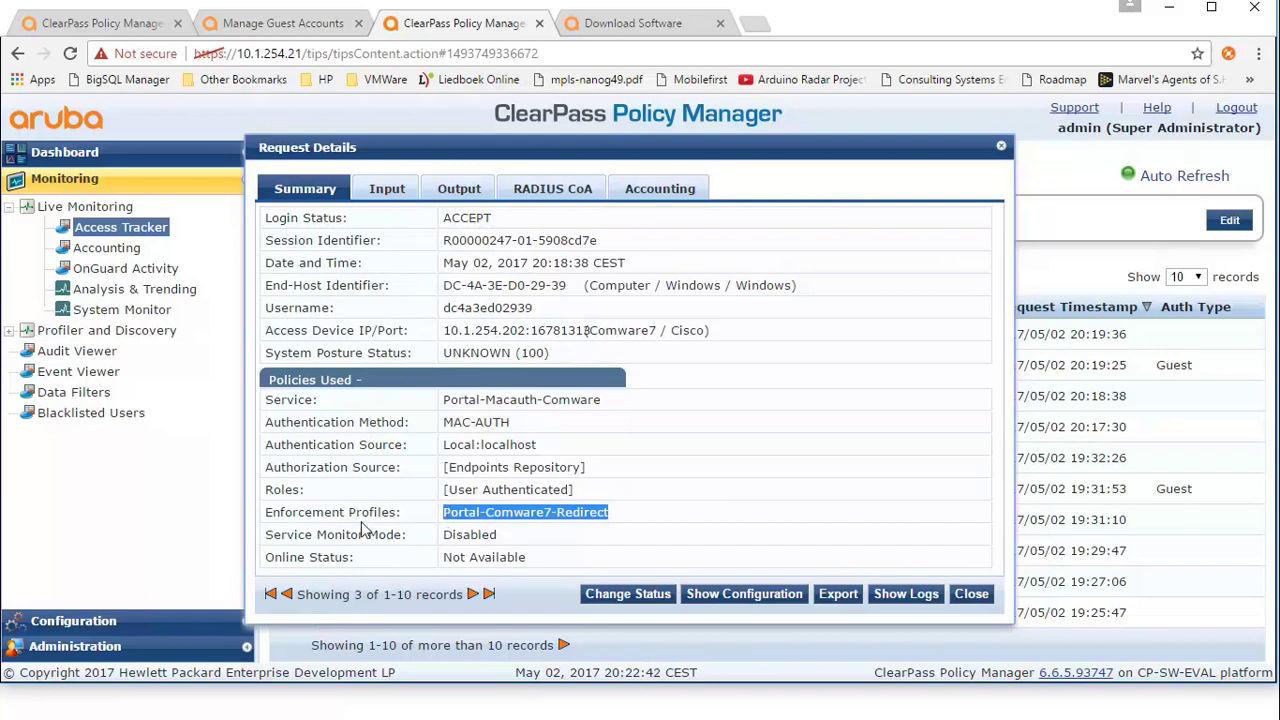
Step: Examine the request's RADIUS response attributes and its RADIUS CoA action, and close the request details
left_click(457, 194)
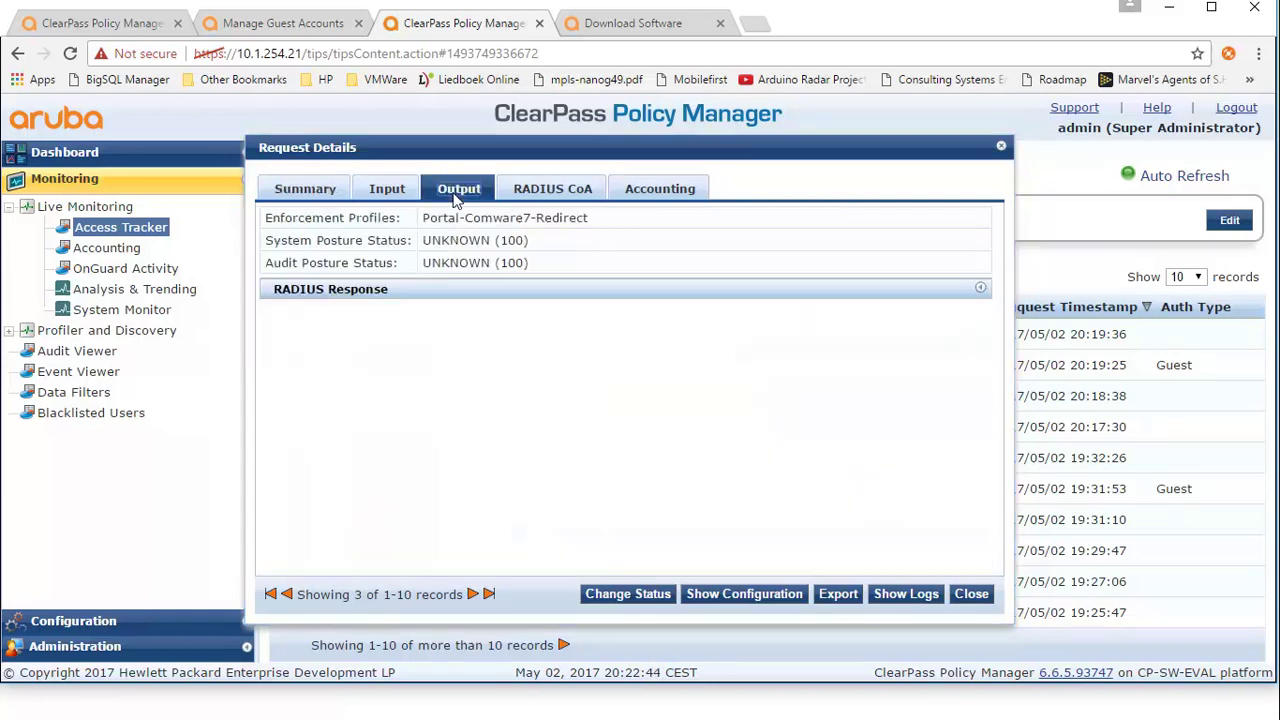
left_click(350, 300)
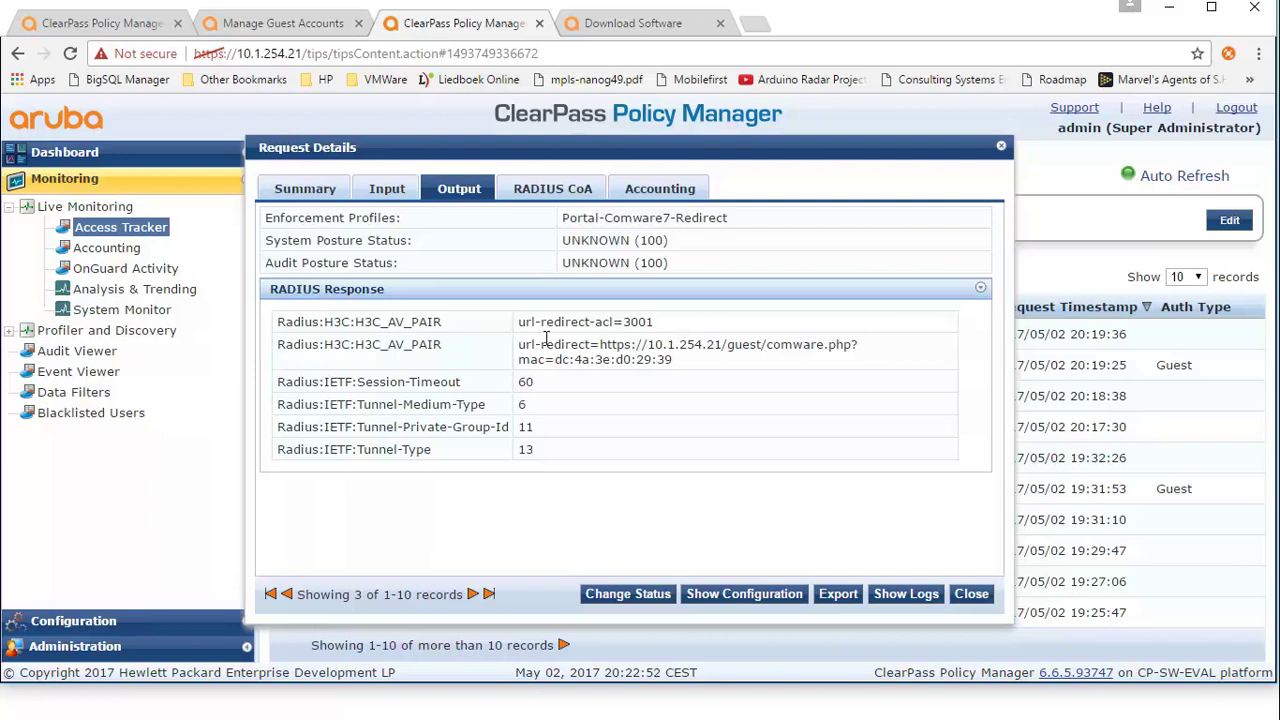
left_click(546, 194)
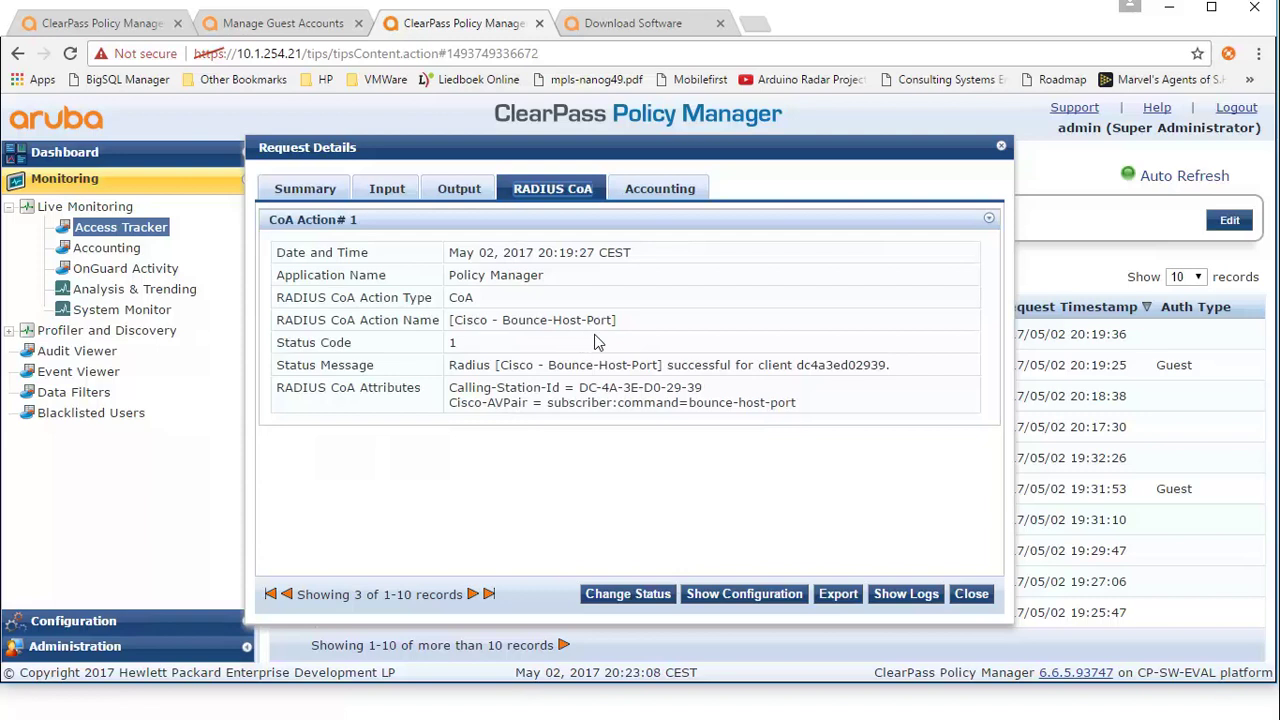
left_click(969, 596)
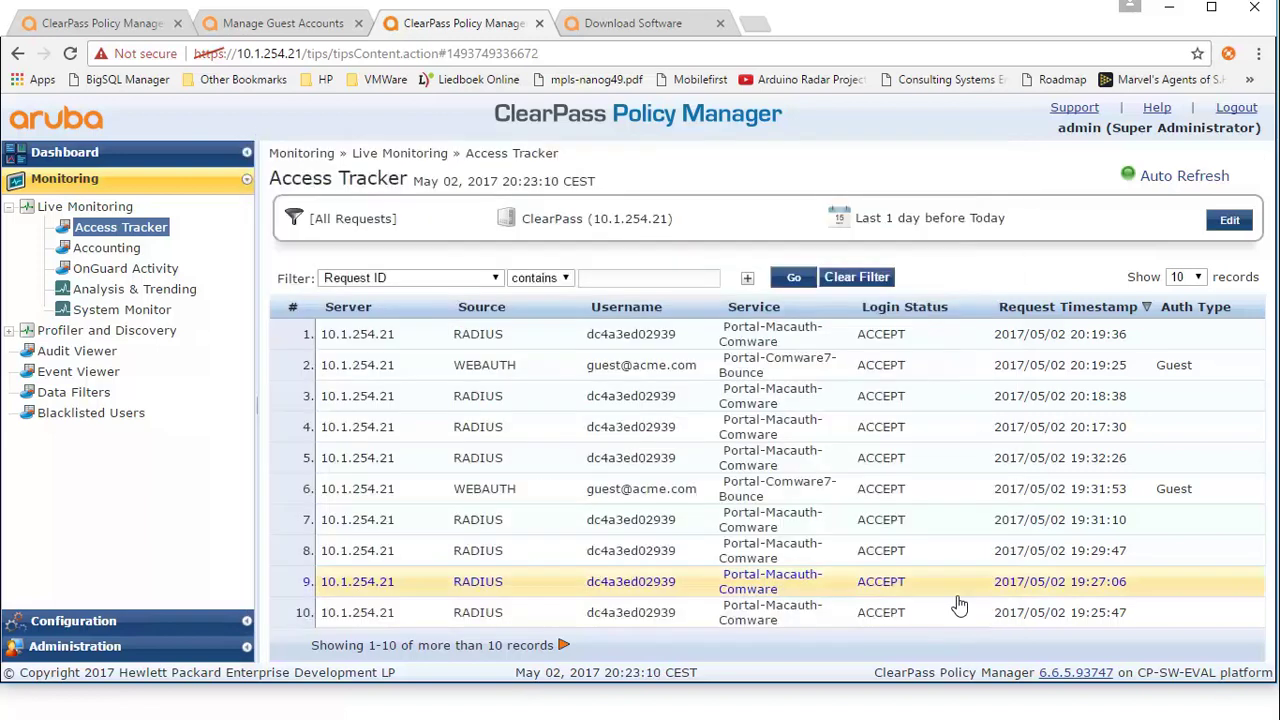
Step: Examine the summary and RADIUS response of the WEBAUTH request from 20:19:25, and close its details
left_click(464, 372)
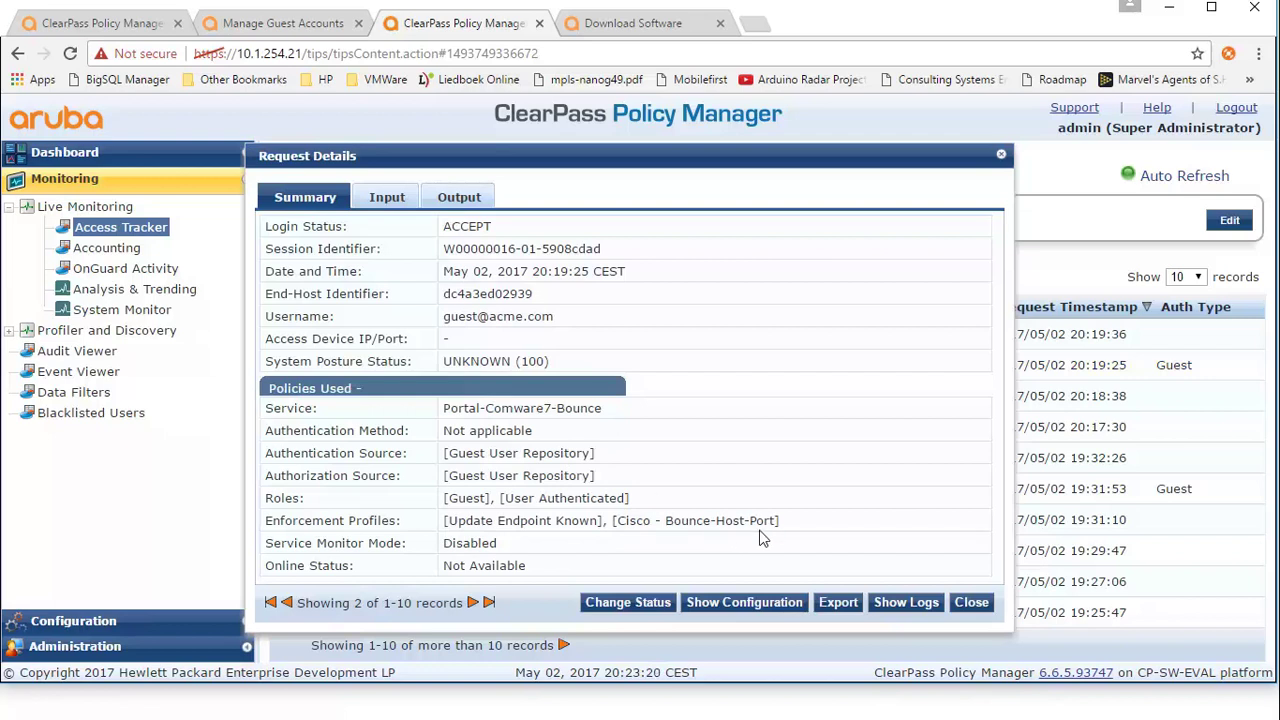
left_click(458, 203)
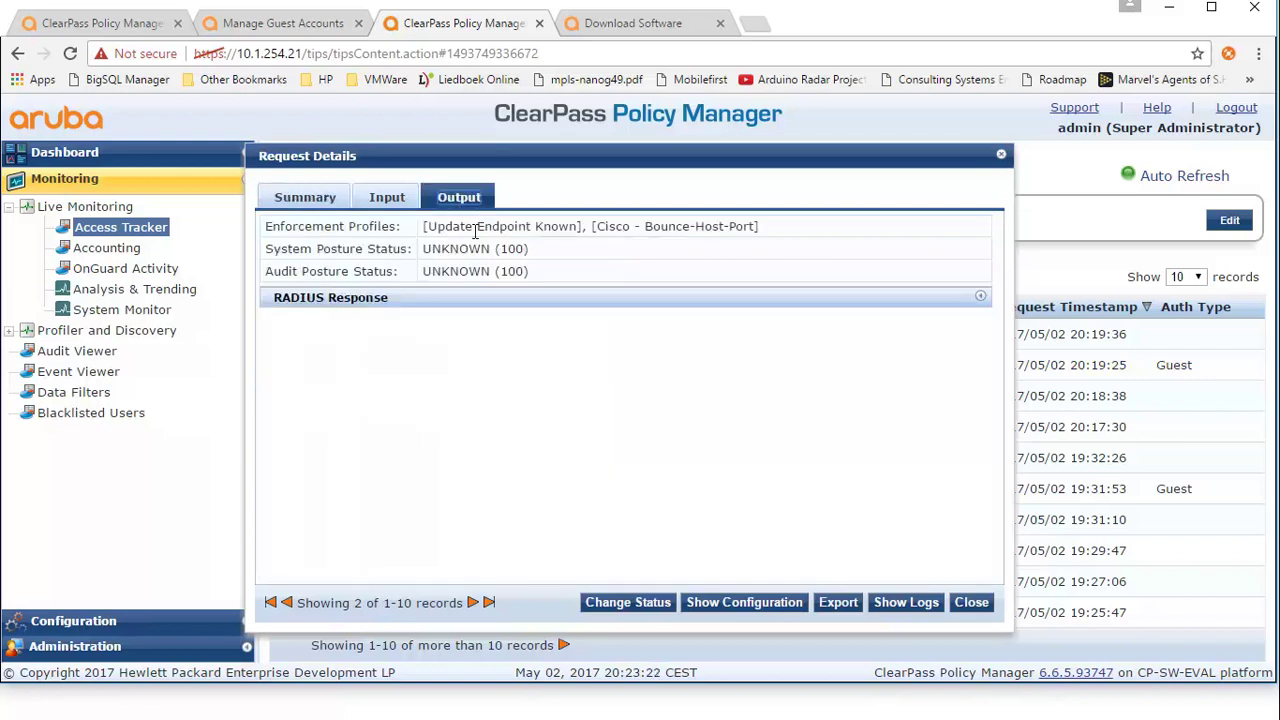
left_click(440, 301)
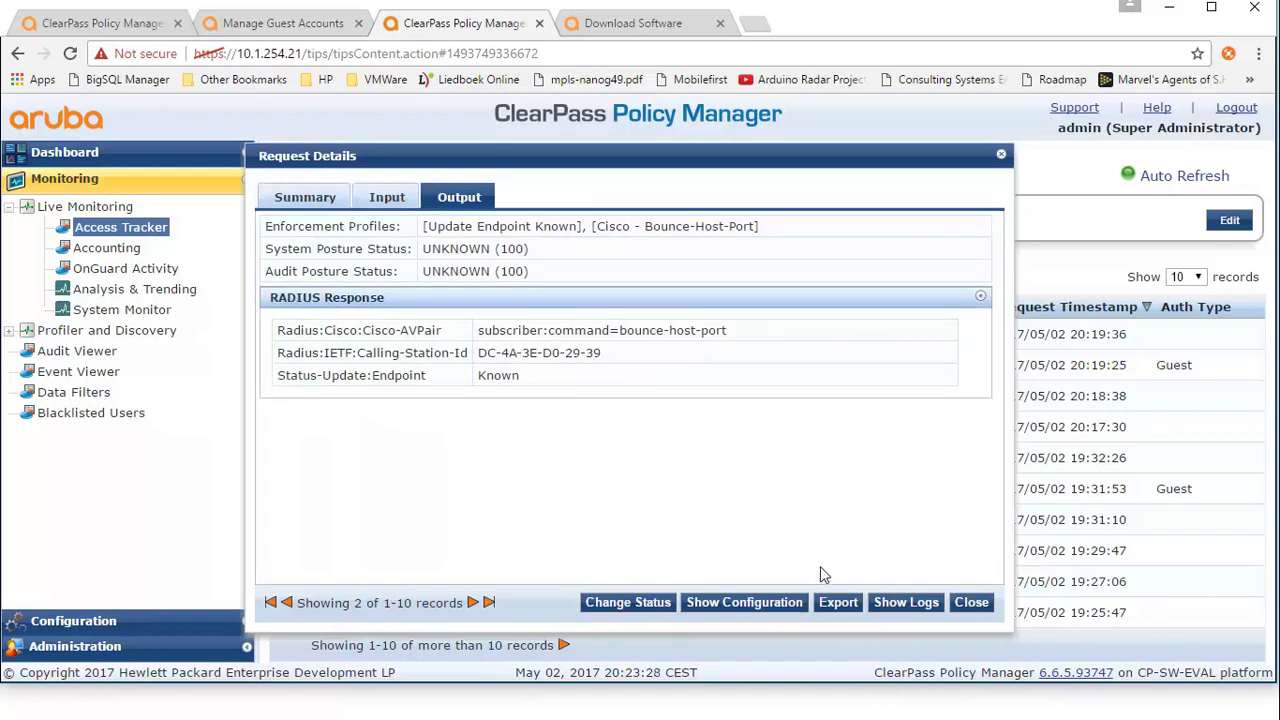
left_click(970, 604)
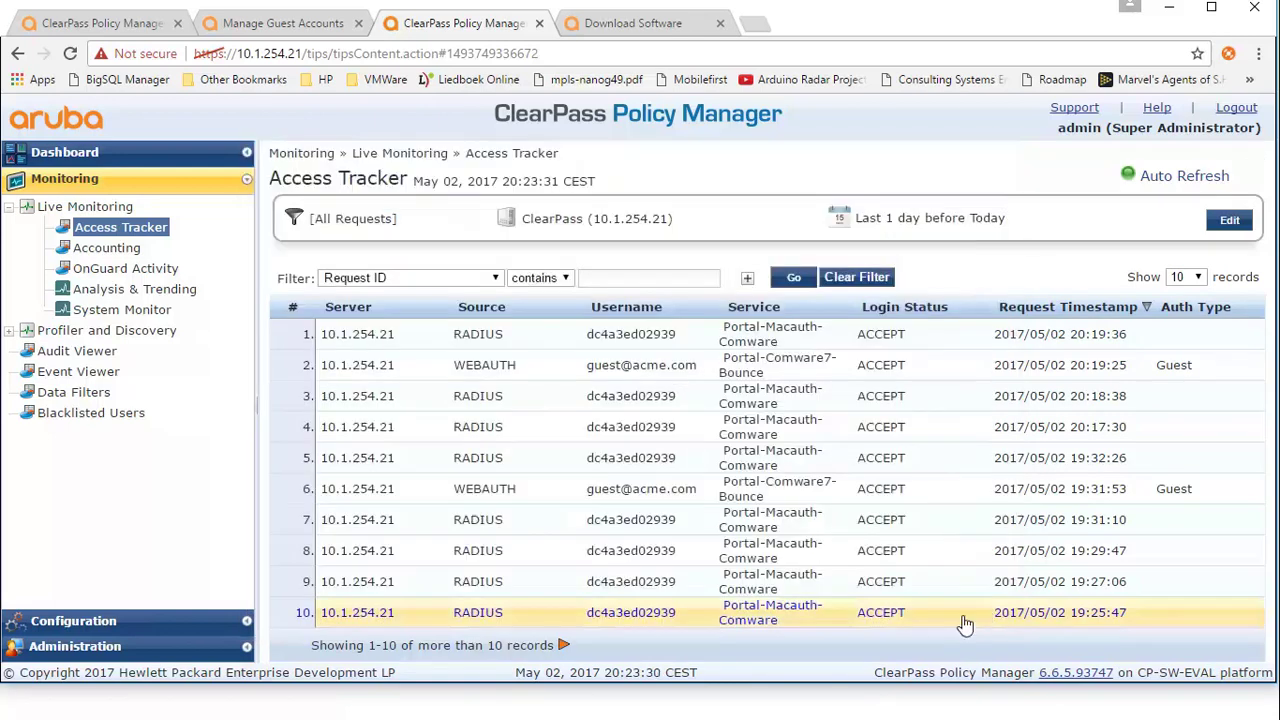
Step: Open the 20:19:36 RADIUS request and highlight its enforcement profile and the Filter-Id value in its RADIUS response
left_click(476, 335)
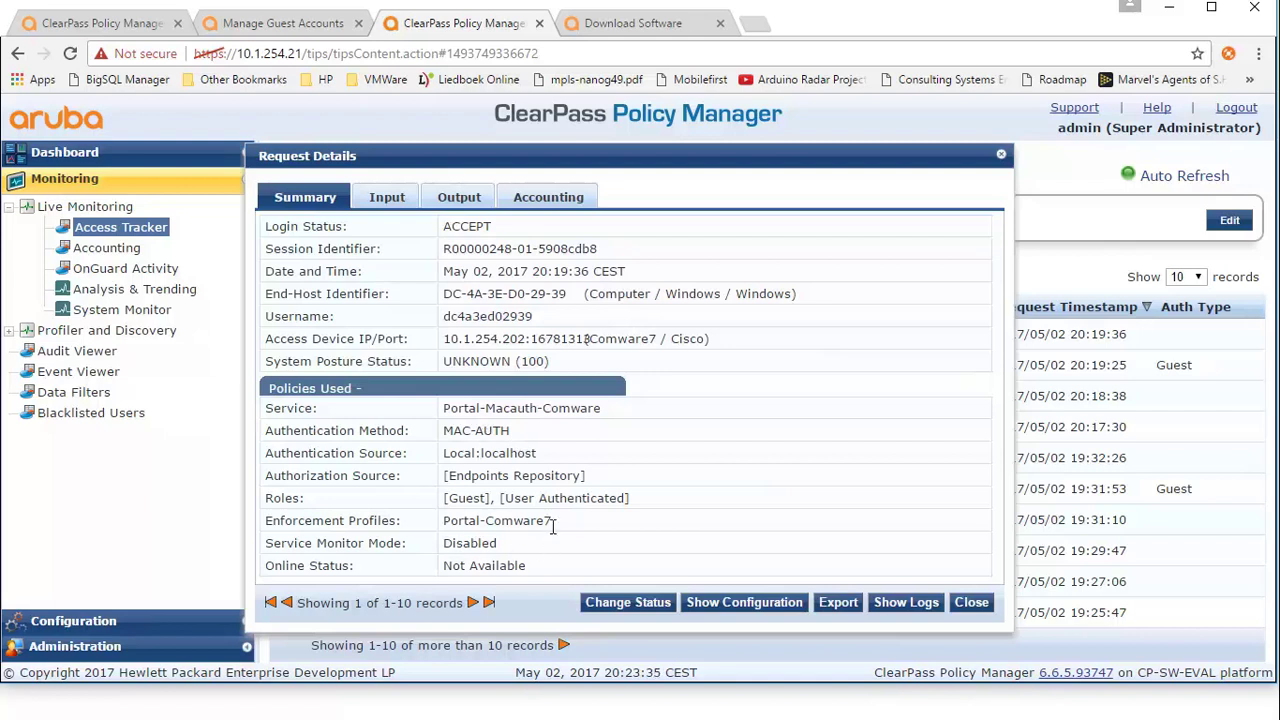
left_click_drag(553, 522, 448, 520)
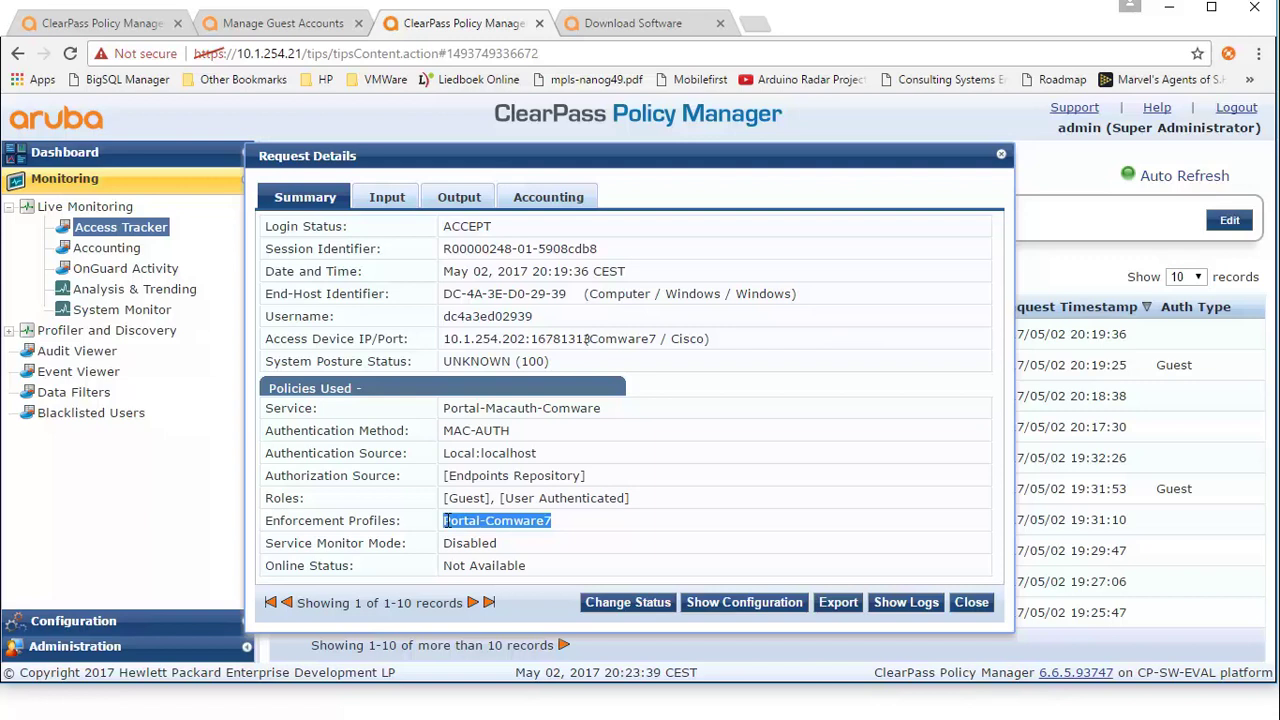
left_click(459, 199)
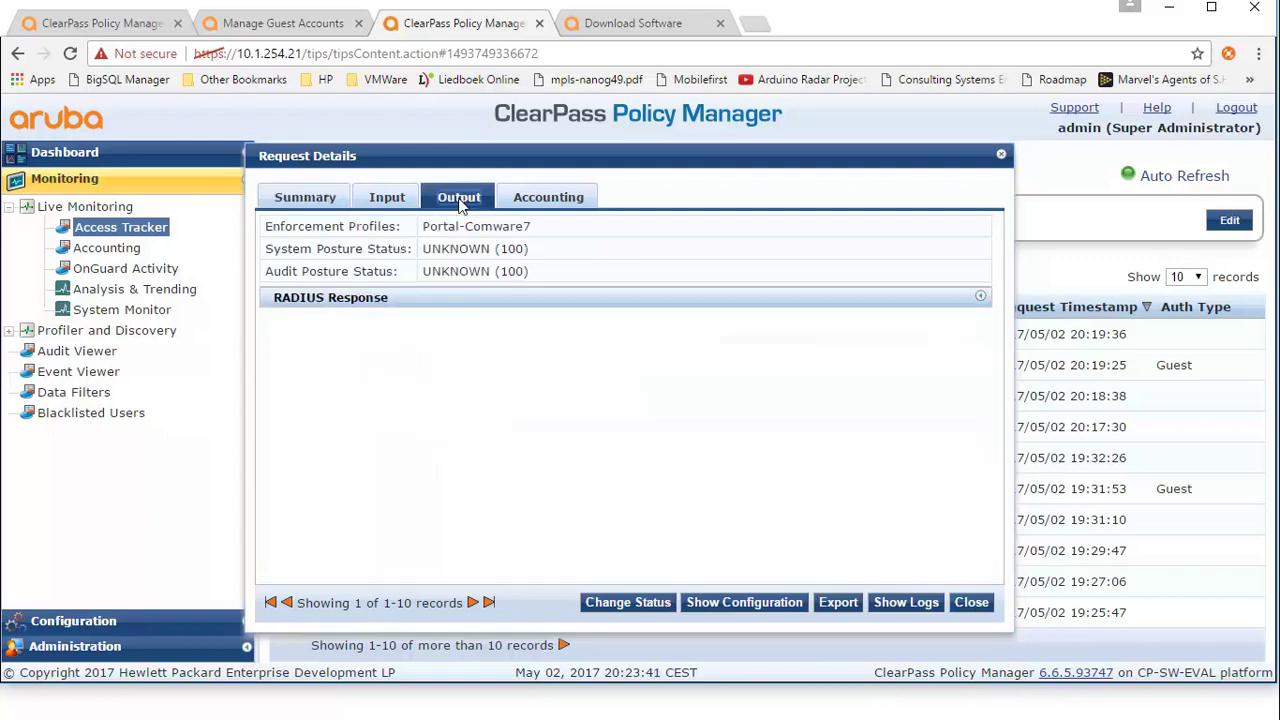
left_click(345, 302)
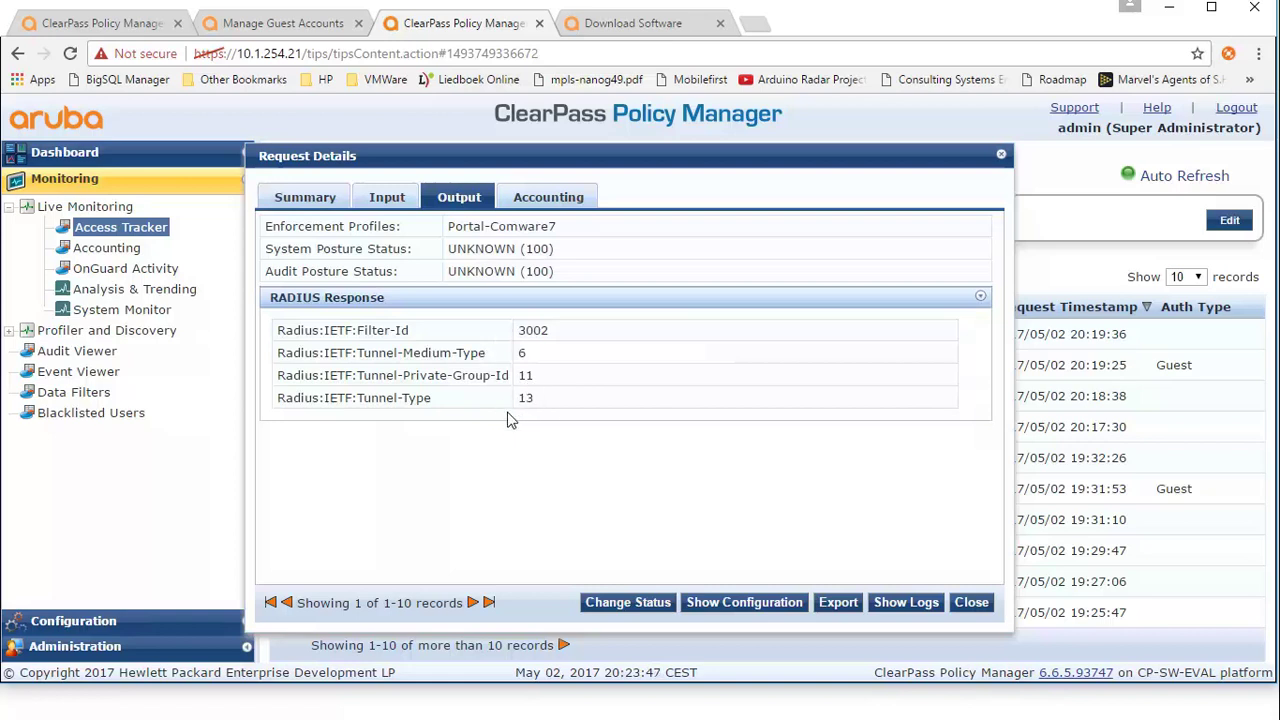
left_click_drag(550, 333, 526, 332)
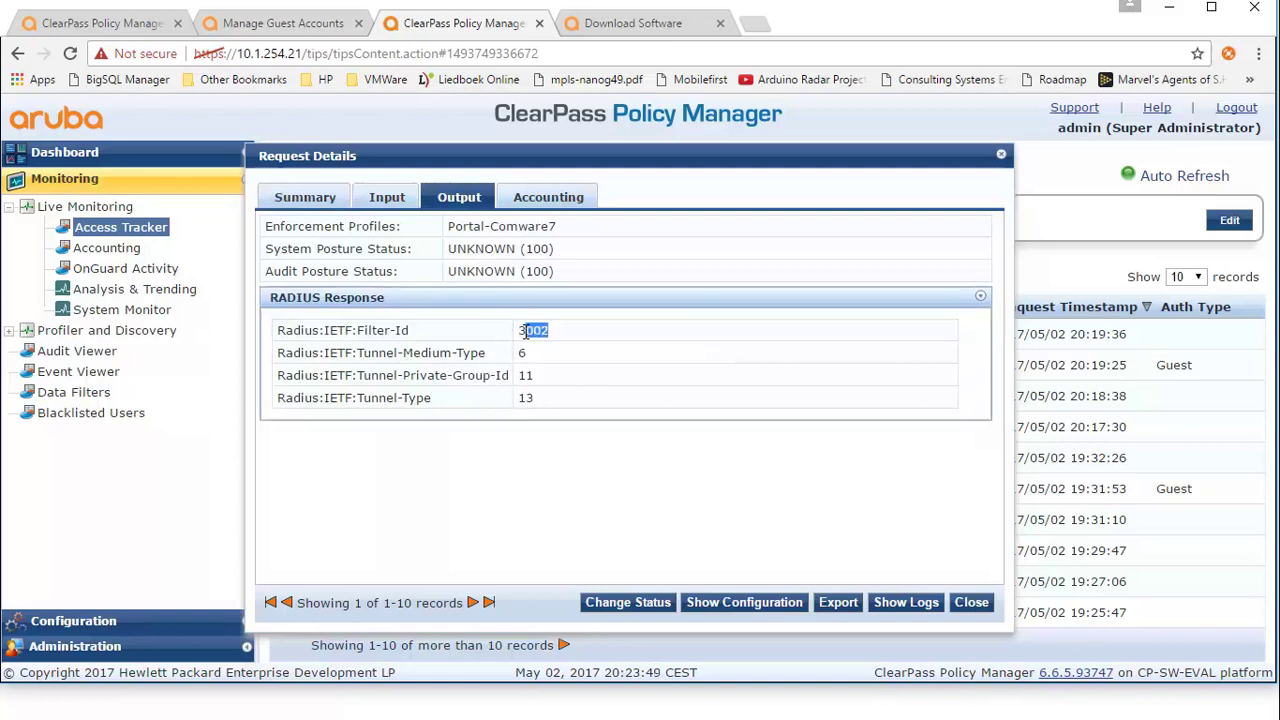